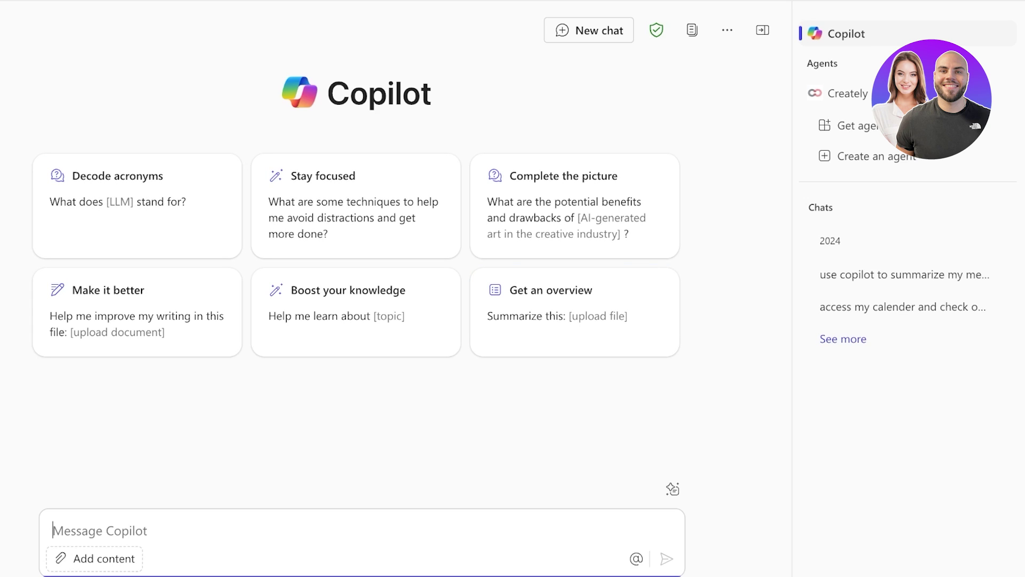
# Step: Launch Microsoft Teams from the Microsoft 365 app launcher
pyautogui.click(23, 23)
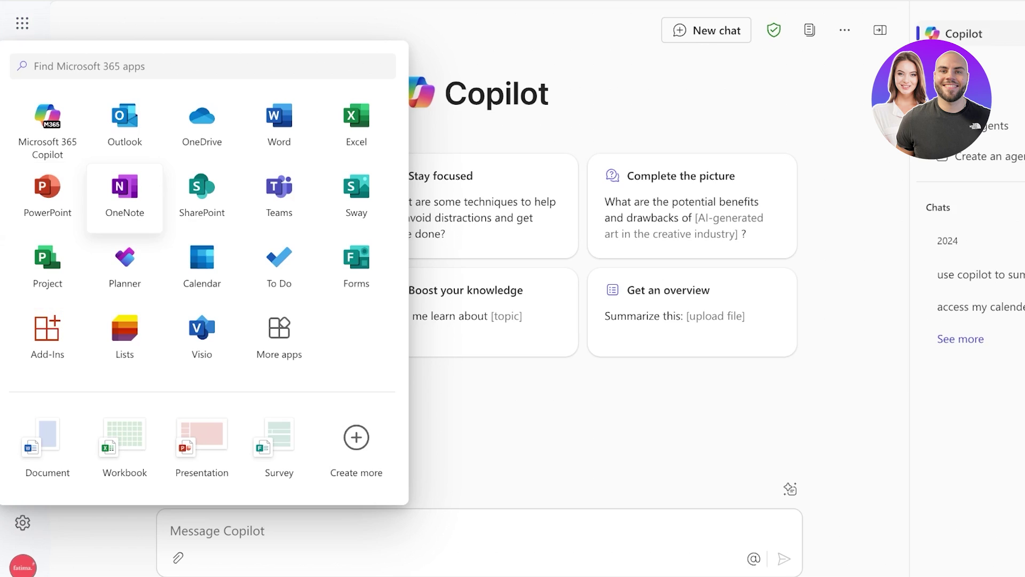
pyautogui.click(279, 197)
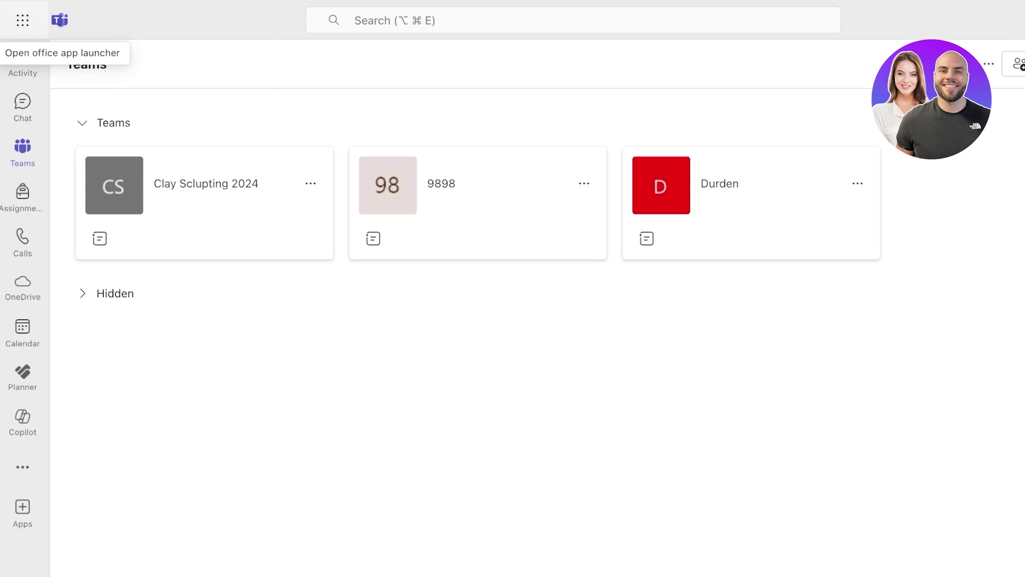
pyautogui.click(23, 20)
pyautogui.press('Escape')
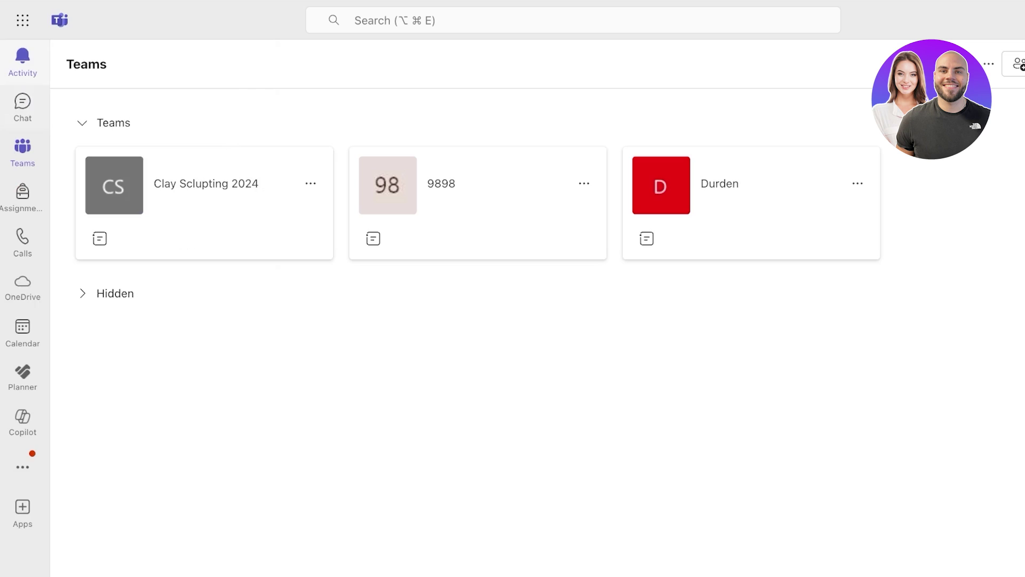
pyautogui.click(22, 62)
pyautogui.click(23, 102)
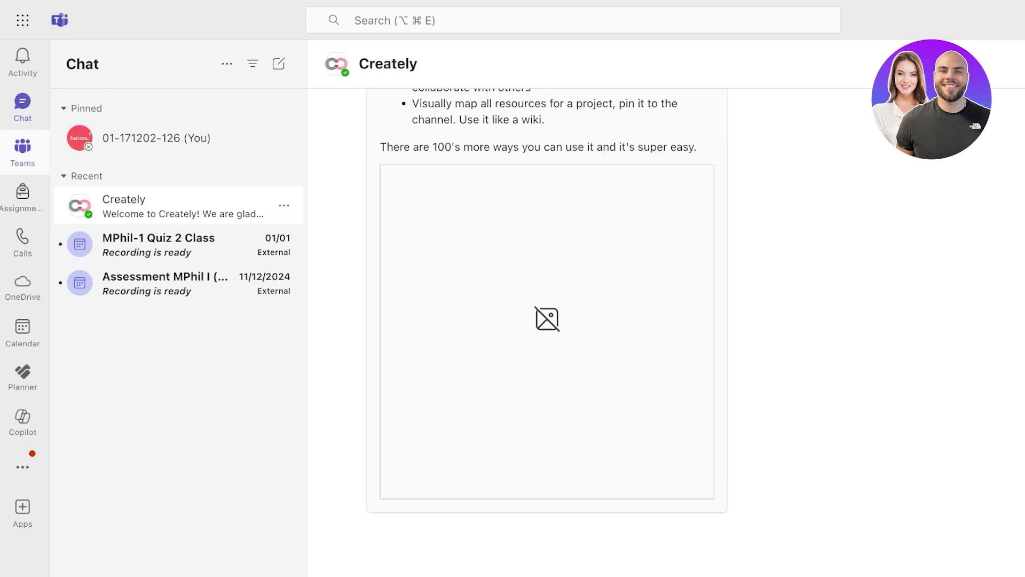
pyautogui.click(22, 149)
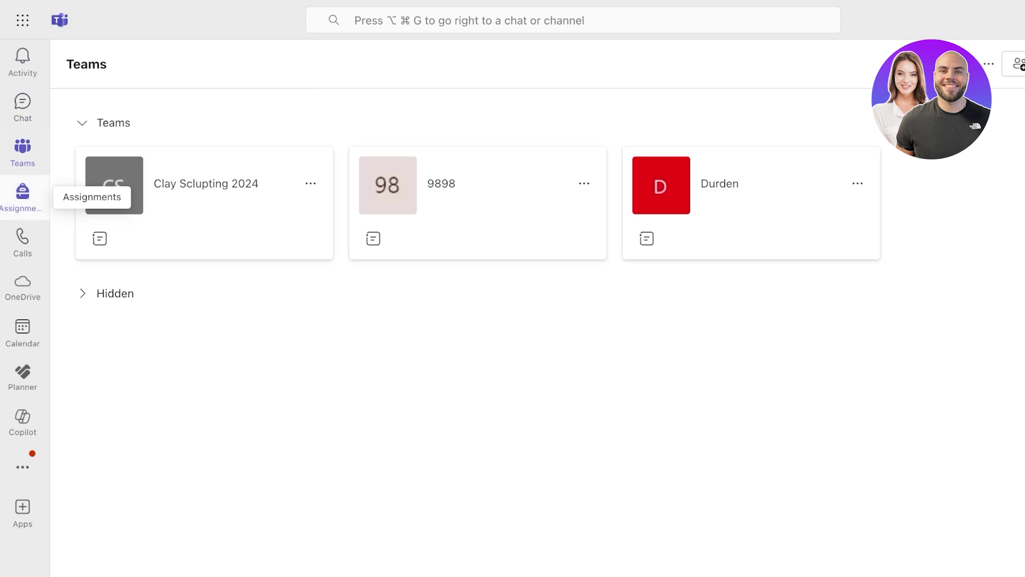
pyautogui.click(83, 293)
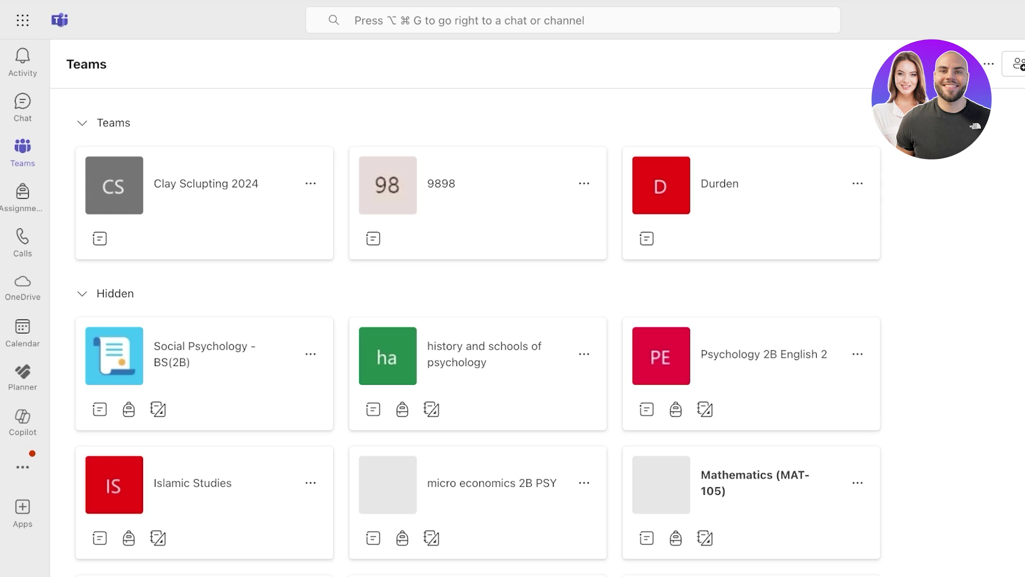
pyautogui.click(83, 293)
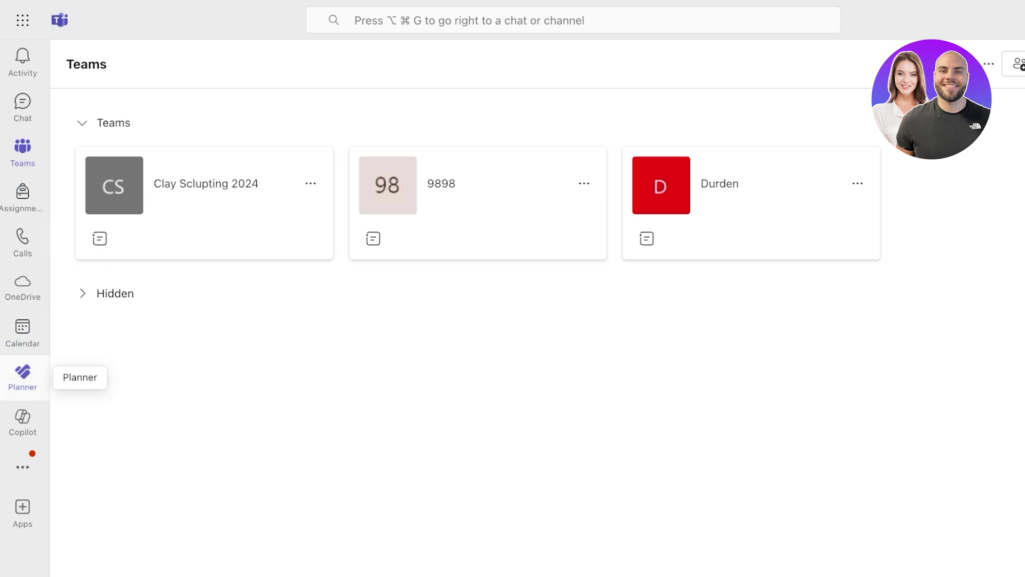
pyautogui.click(22, 467)
pyautogui.click(23, 467)
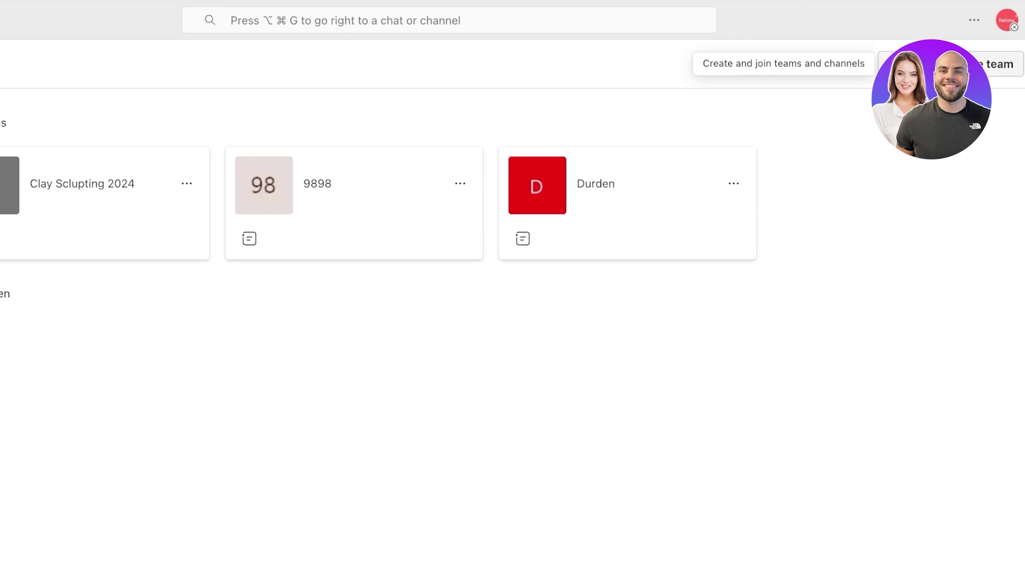
pyautogui.click(864, 63)
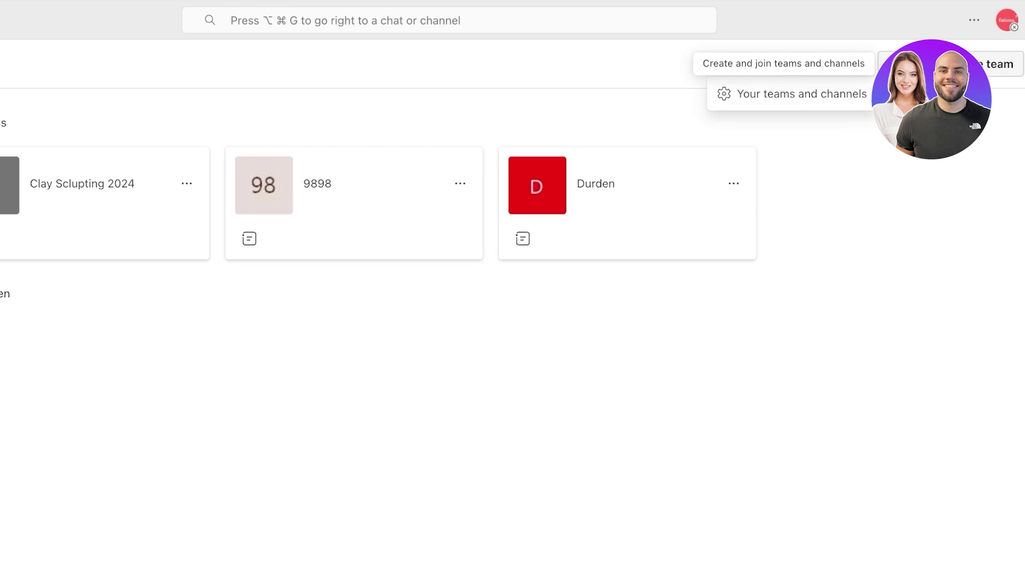
pyautogui.click(802, 93)
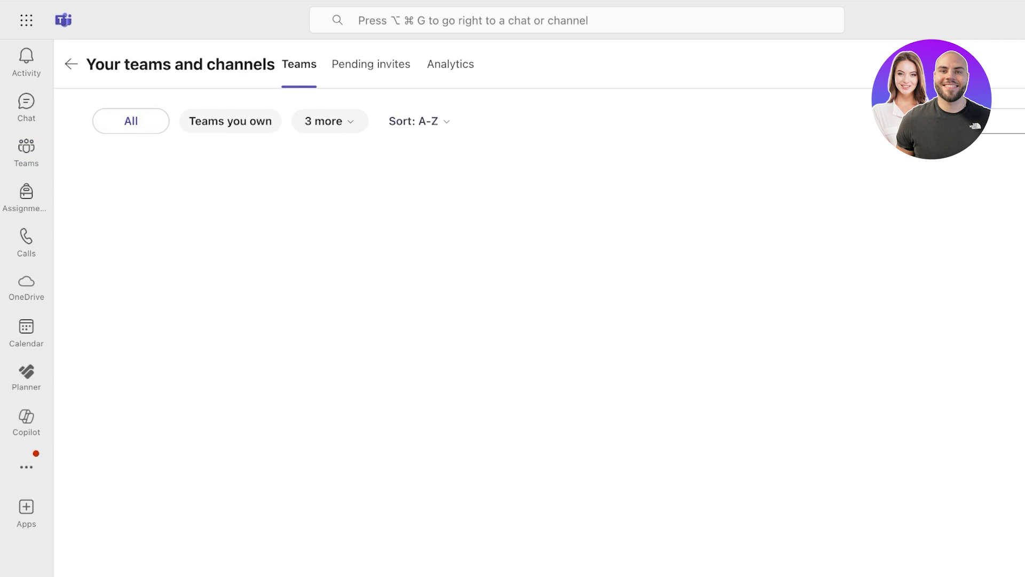
pyautogui.click(372, 64)
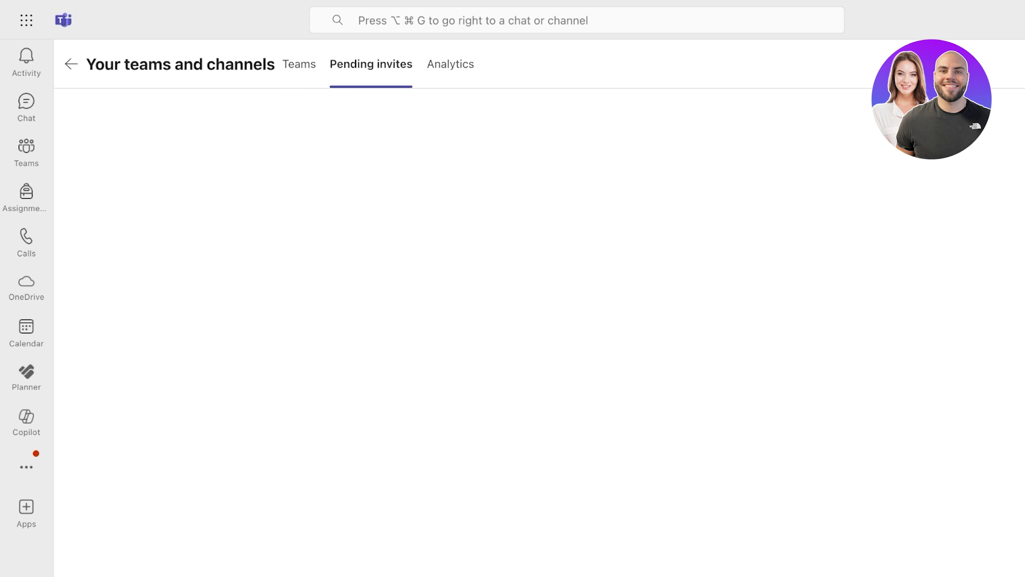
pyautogui.click(299, 64)
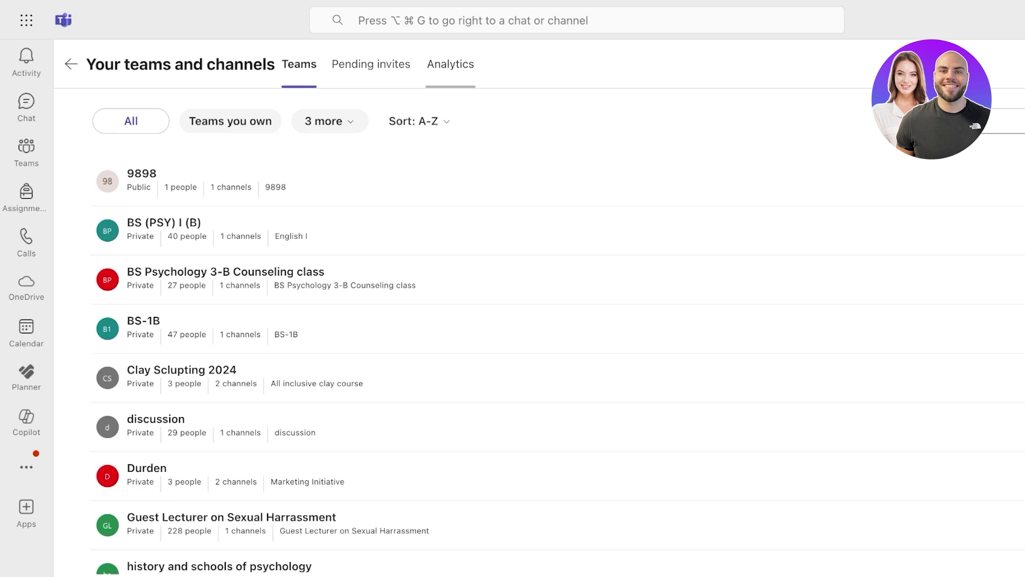
pyautogui.click(450, 65)
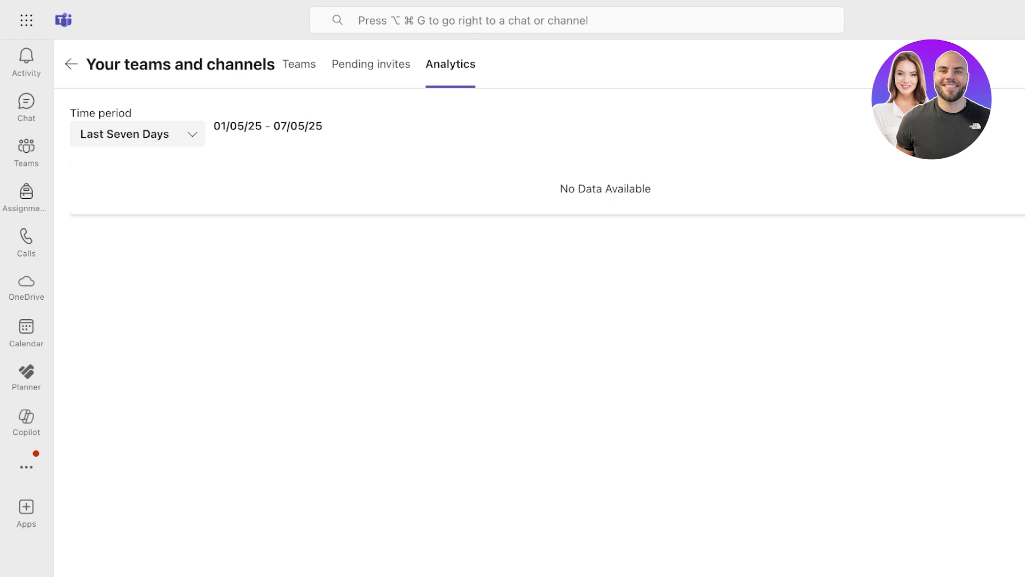
pyautogui.click(26, 150)
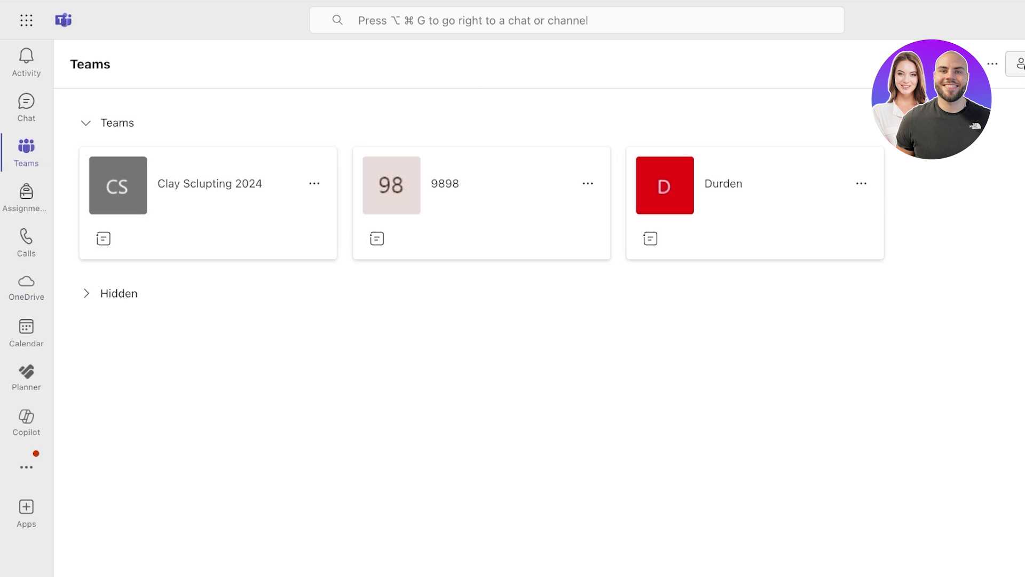
# Step: Start a new team from the Basic team template, after previewing From another team and From group
pyautogui.click(1017, 63)
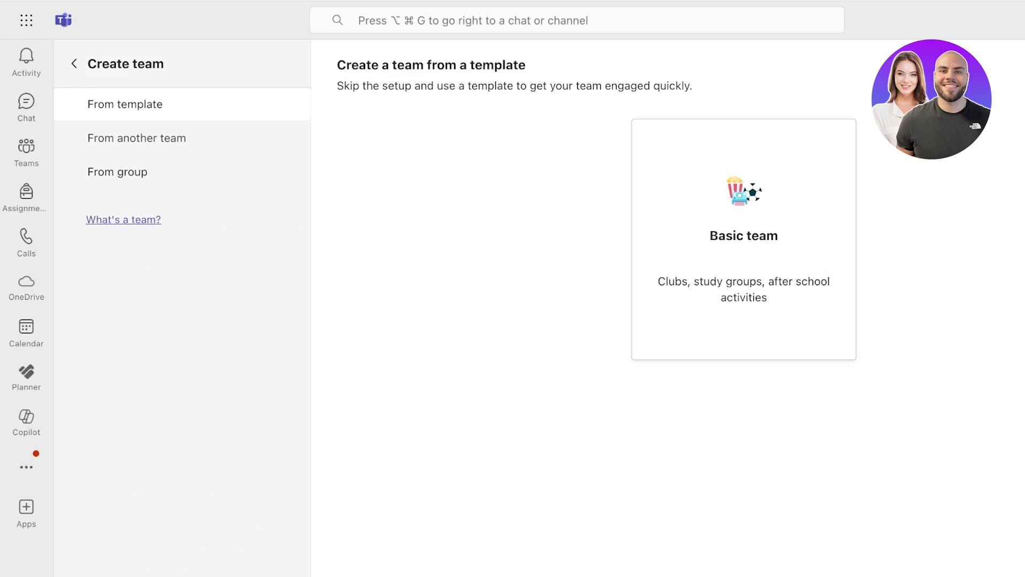
pyautogui.click(137, 138)
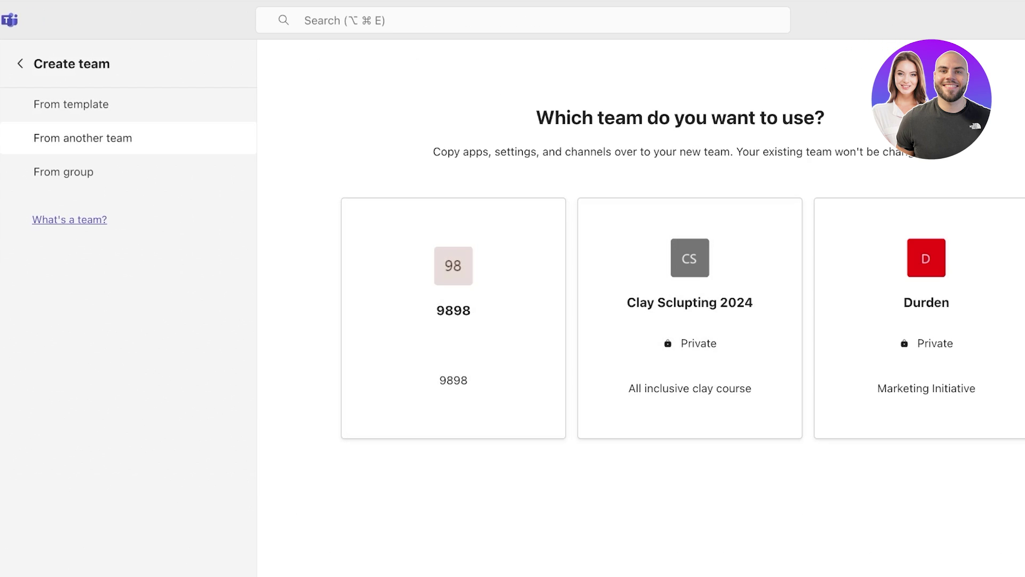
pyautogui.click(64, 172)
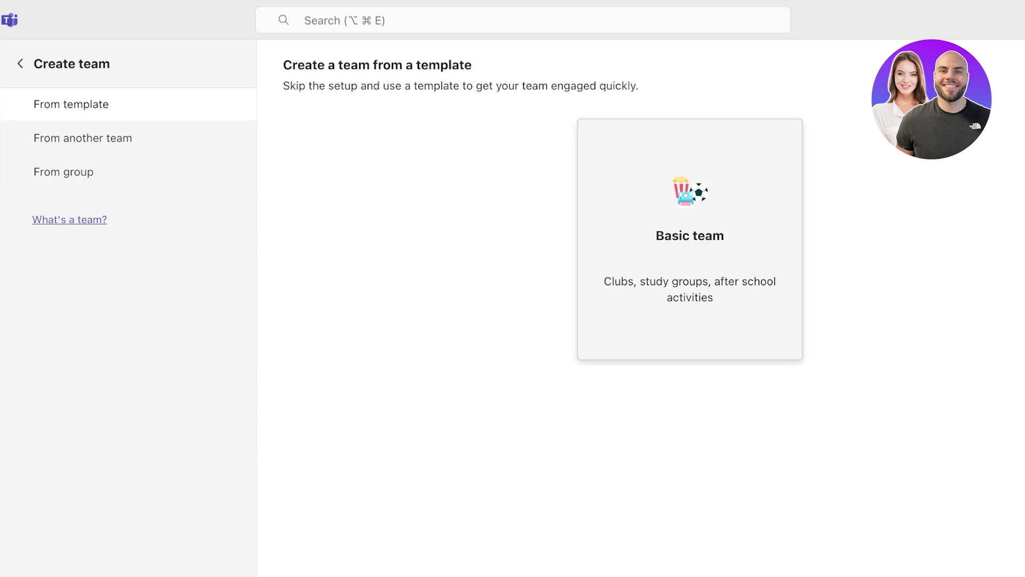
pyautogui.click(690, 235)
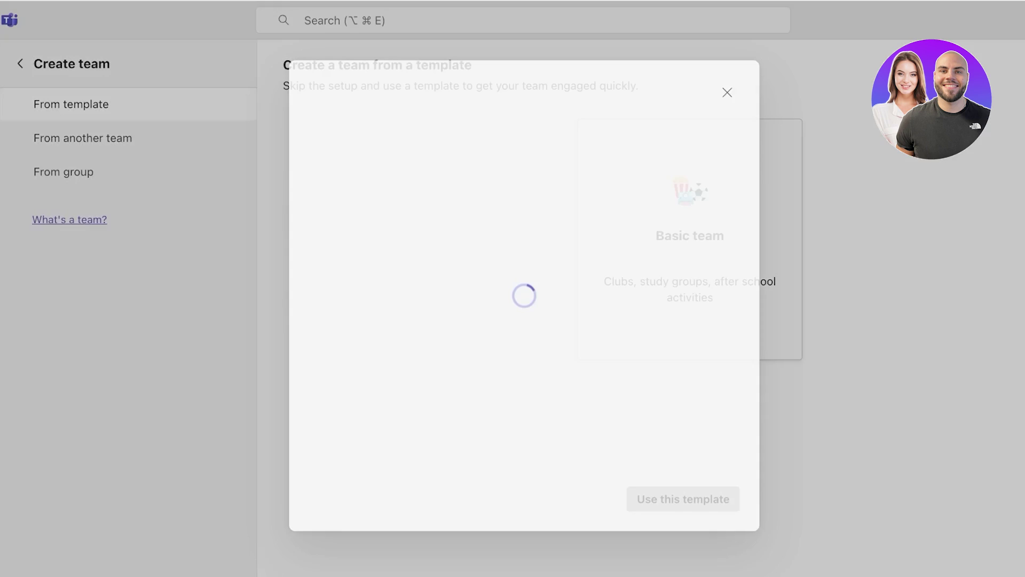
pyautogui.click(675, 504)
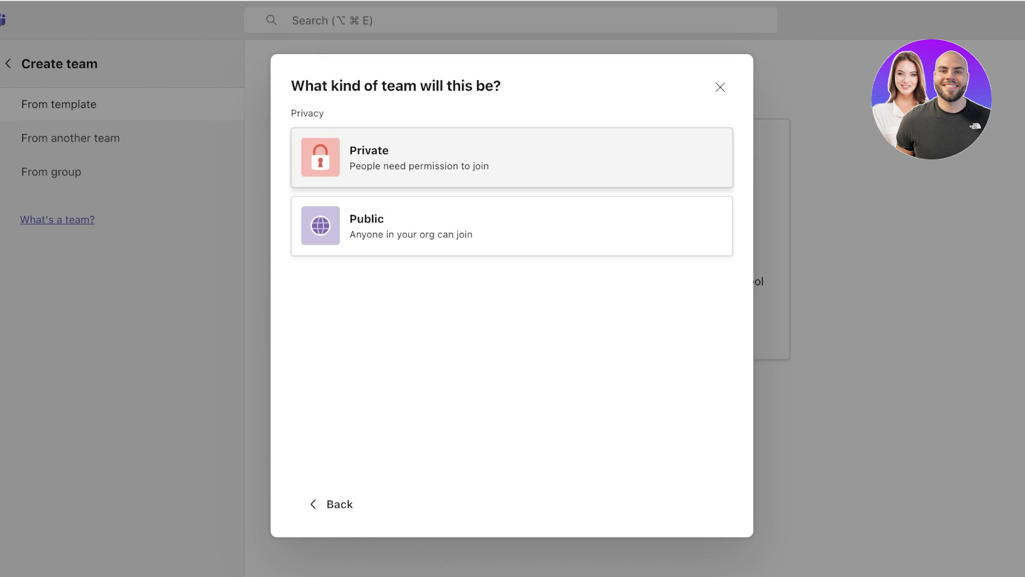
# Step: Create a private team named 'Entrepreneur Experiment' with the default Basic template channels
pyautogui.click(416, 157)
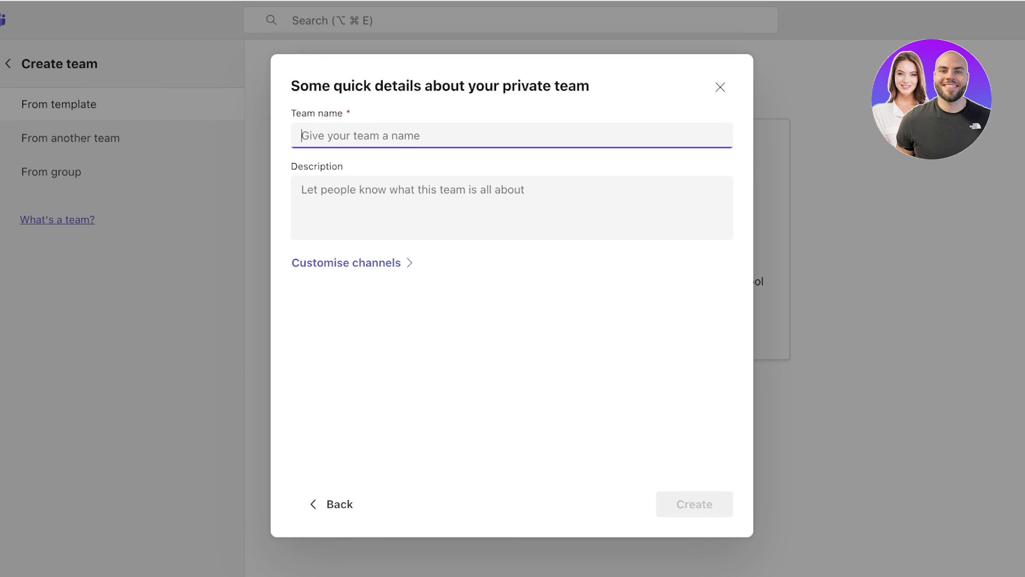
pyautogui.write('Entreprenuer e')
pyautogui.press('Right')
pyautogui.press('Right')
pyautogui.press('BackSpace')
pyautogui.press('Right')
pyautogui.press('Right')
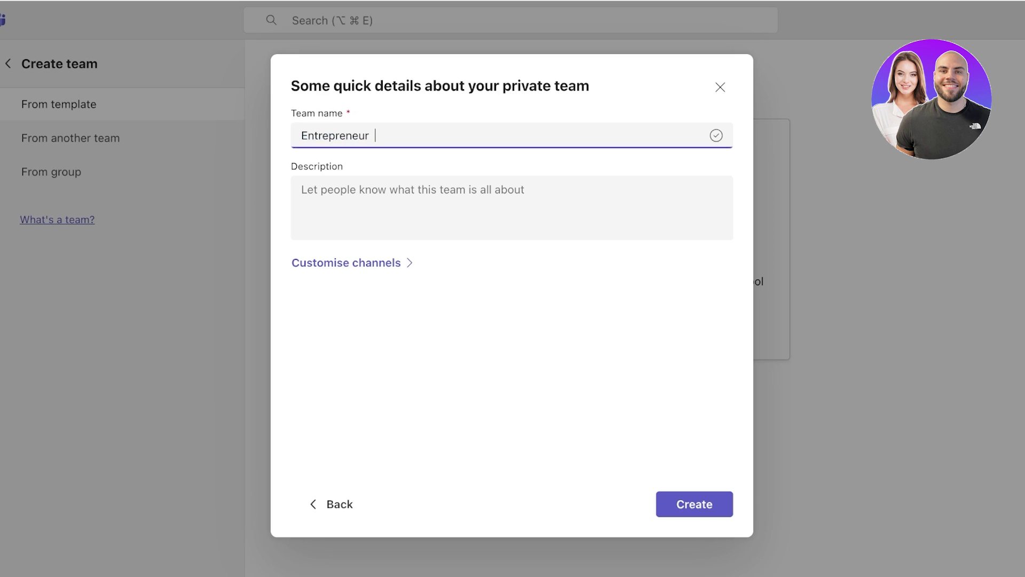
pyautogui.write('Experiment')
pyautogui.press('Return')
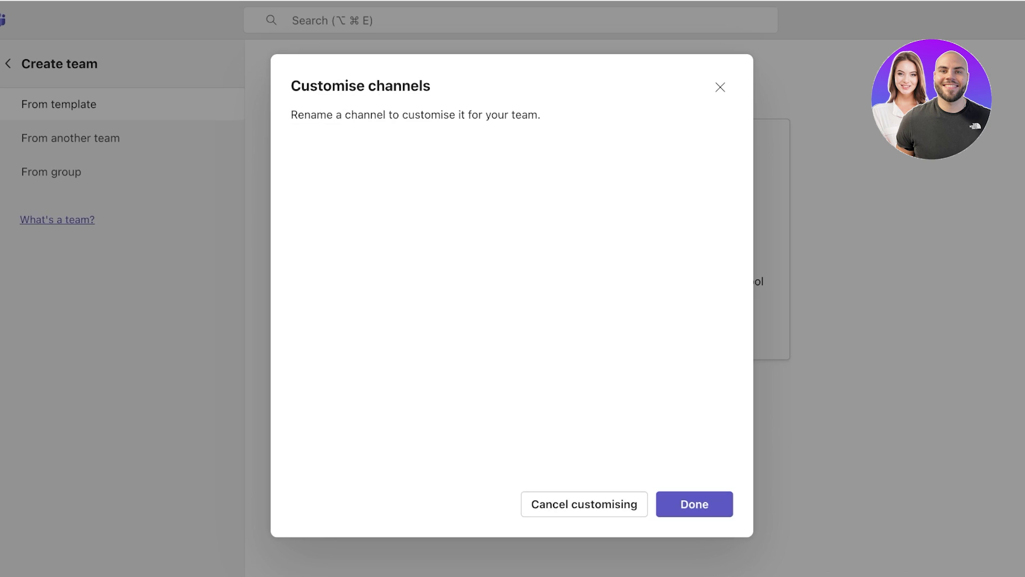
pyautogui.click(695, 504)
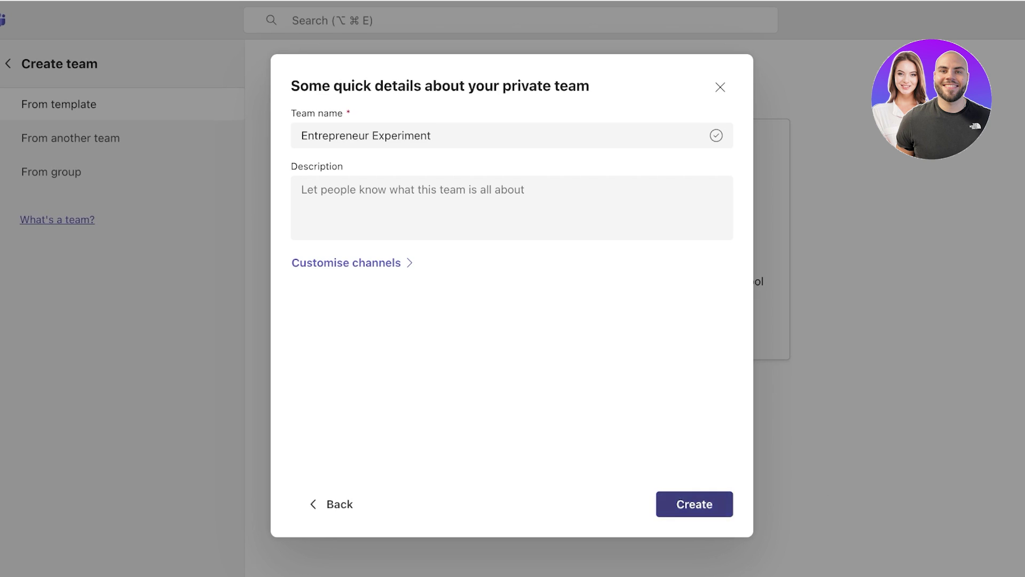
pyautogui.click(694, 504)
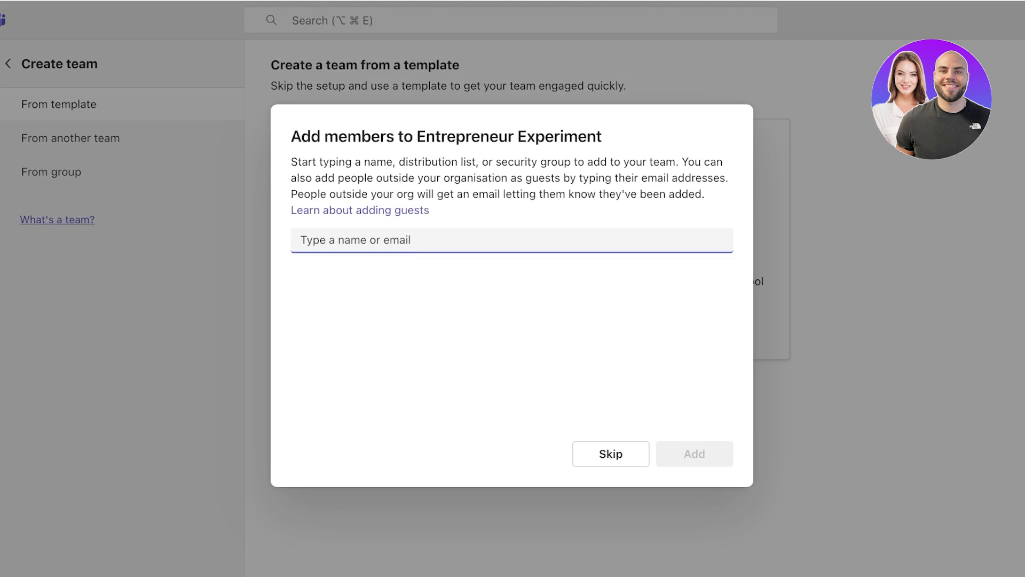
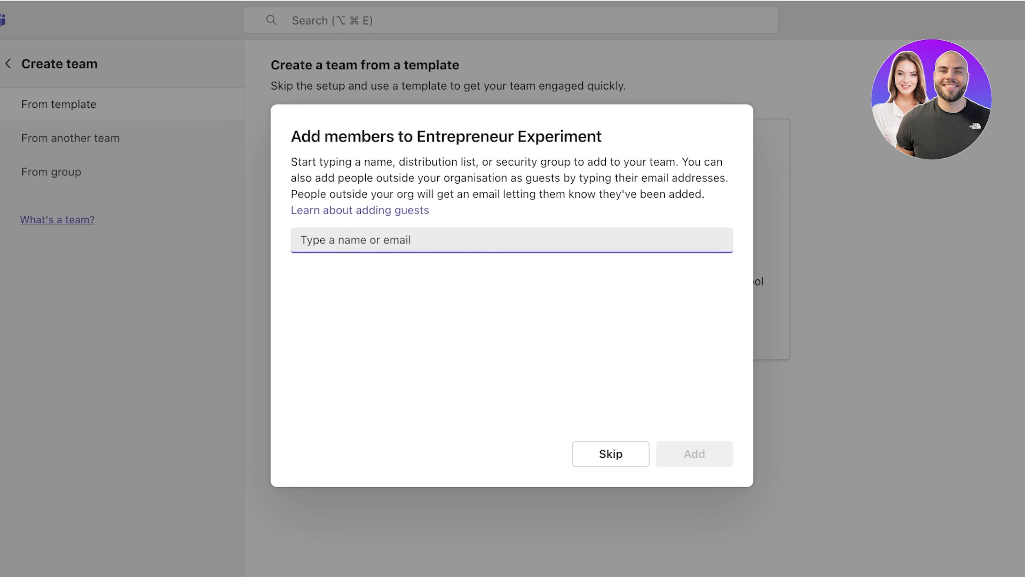
# Step: Search members with '0' and pick a student account from the suggestions
pyautogui.write('0')
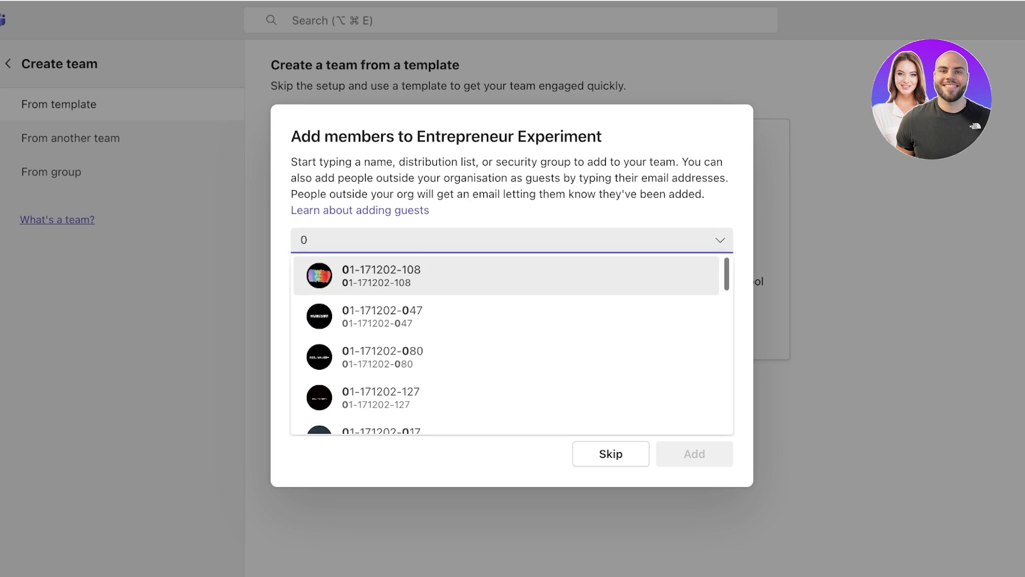
pyautogui.scroll(-5, 506, 406)
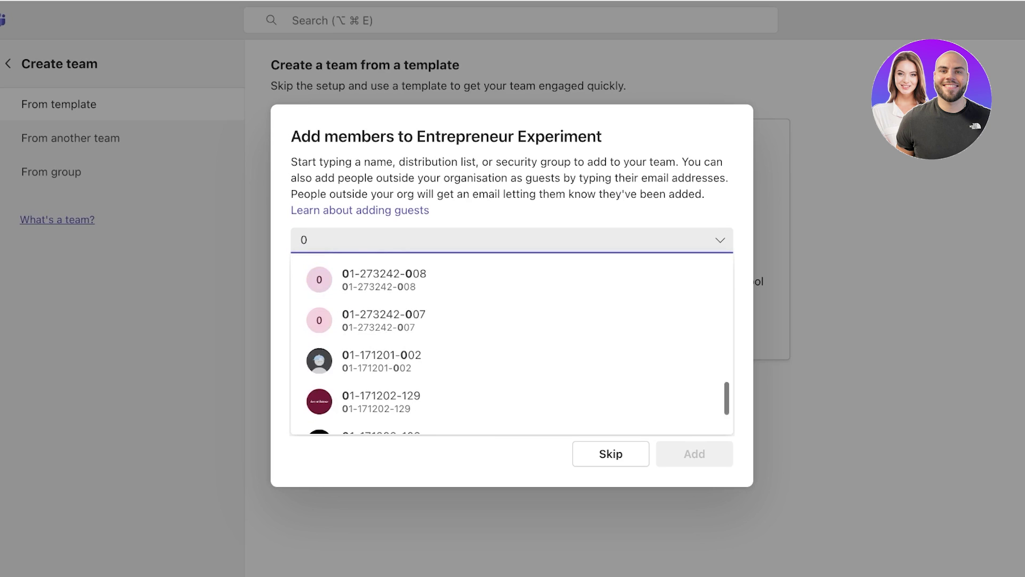
pyautogui.scroll(2, 507, 406)
pyautogui.press('Up')
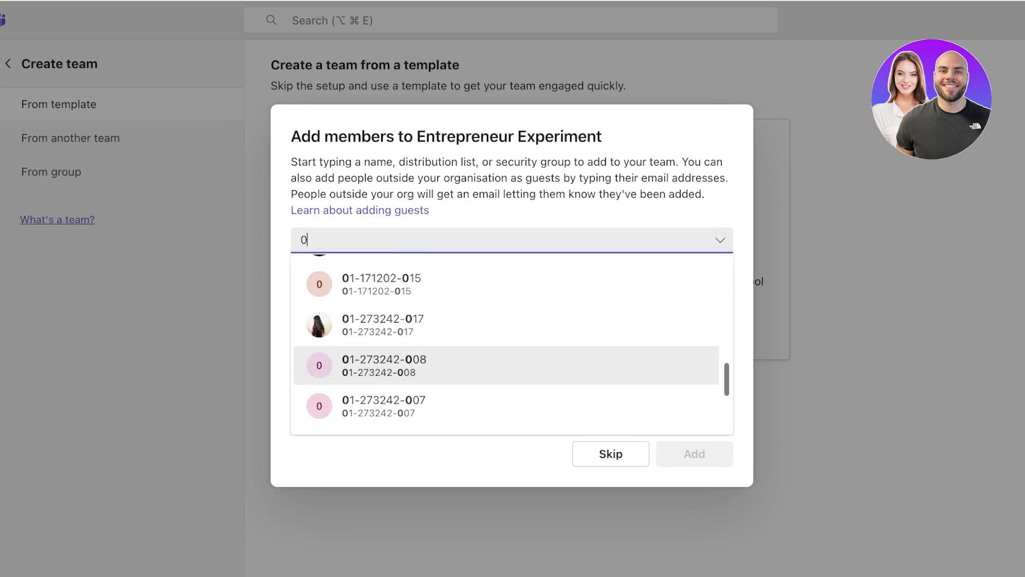
pyautogui.press('Return')
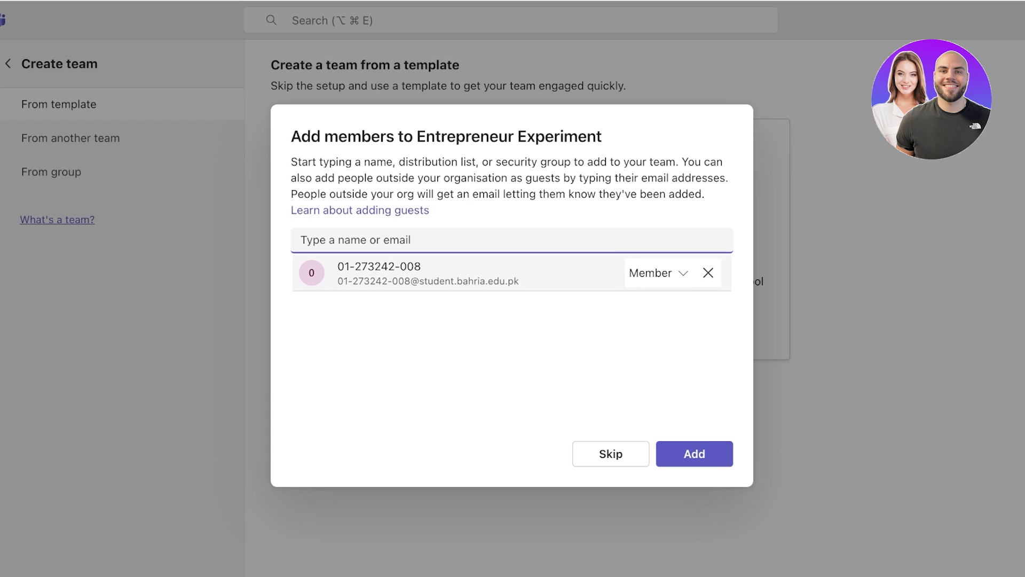
# Step: Give the student the Owner role and add them to the team
pyautogui.click(657, 272)
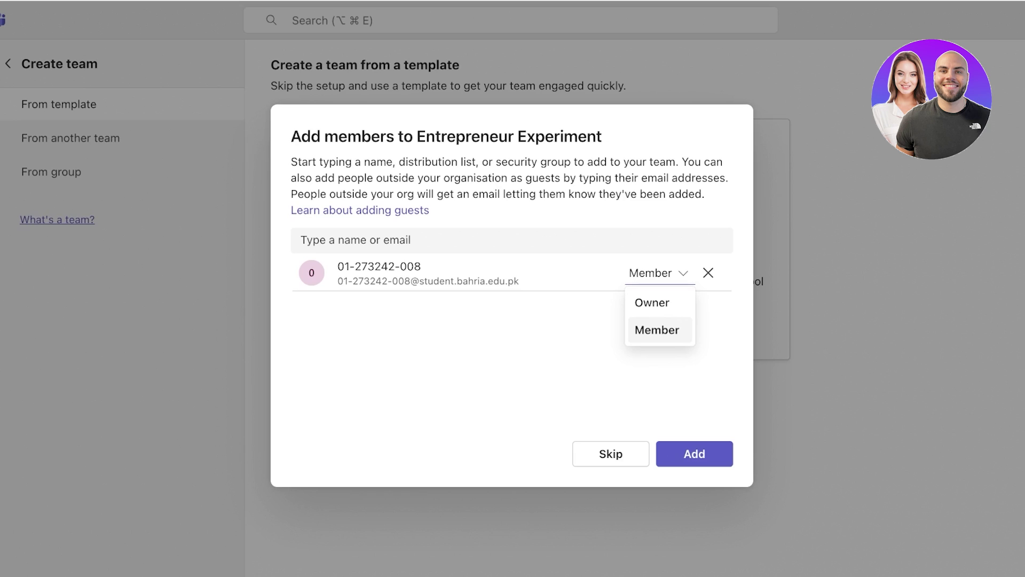
pyautogui.press('Up')
pyautogui.press('Return')
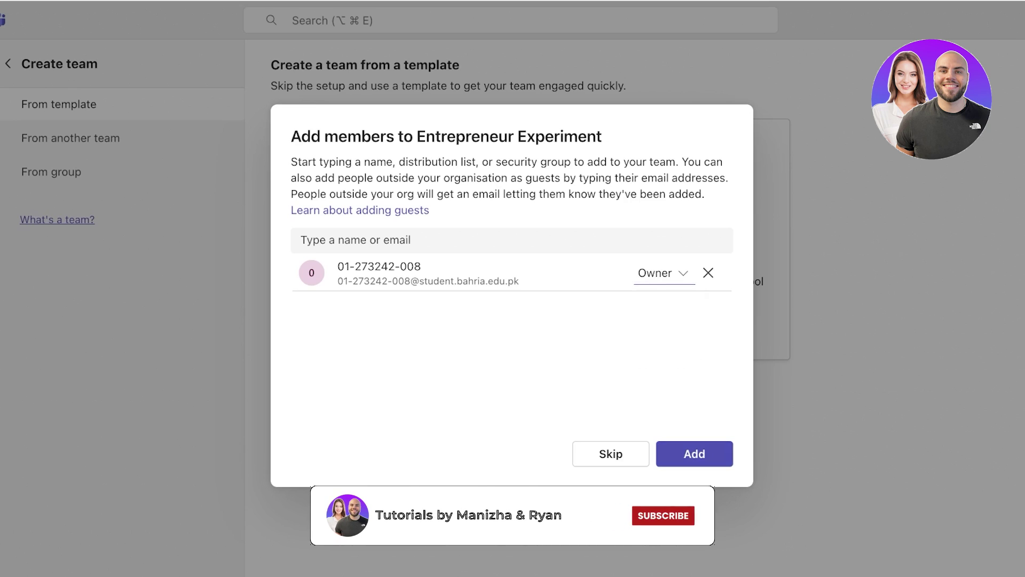
pyautogui.press('Return')
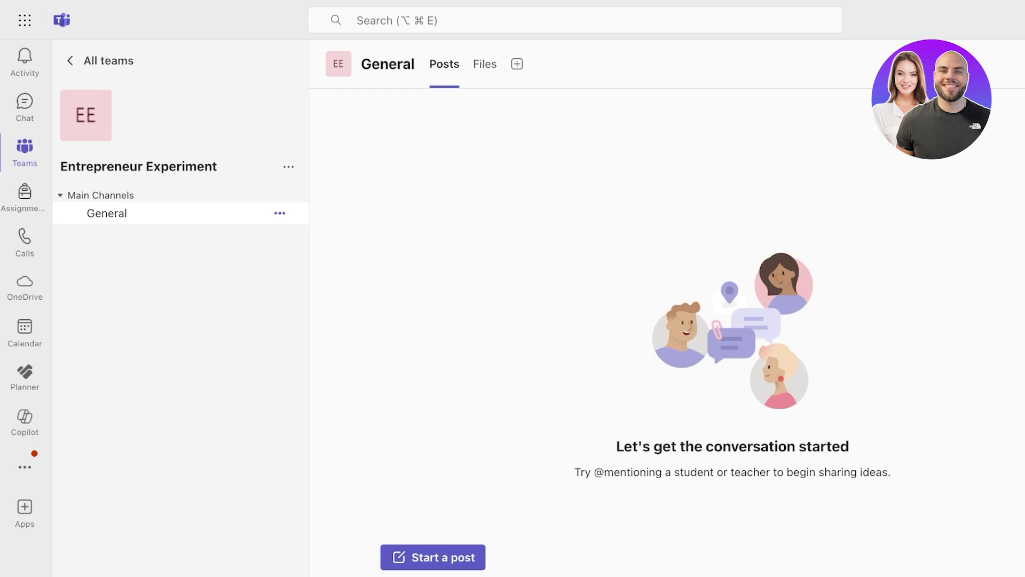
# Step: Choose Add channel from the Entrepreneur Experiment team's options menu
pyautogui.click(280, 213)
pyautogui.click(234, 387)
pyautogui.click(288, 166)
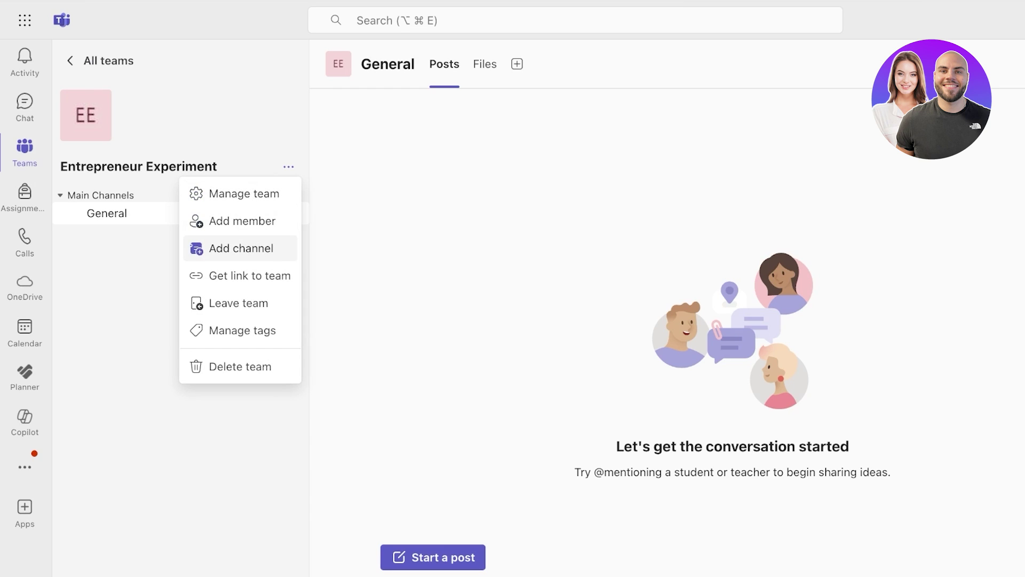
pyautogui.click(241, 248)
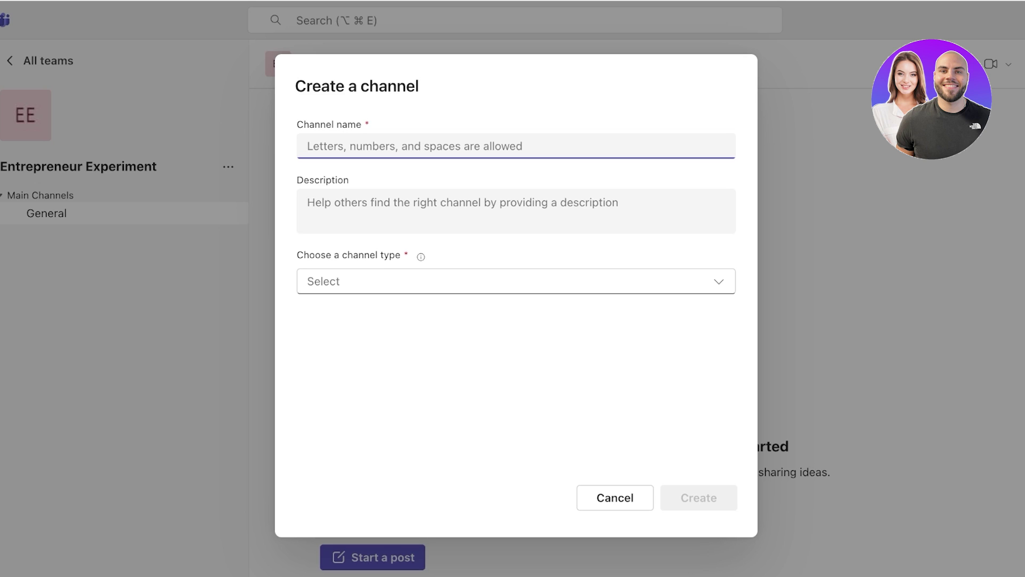
# Step: Name the new channel 'Ideas' and set its type to Private
pyautogui.write('A')
pyautogui.press('BackSpace')
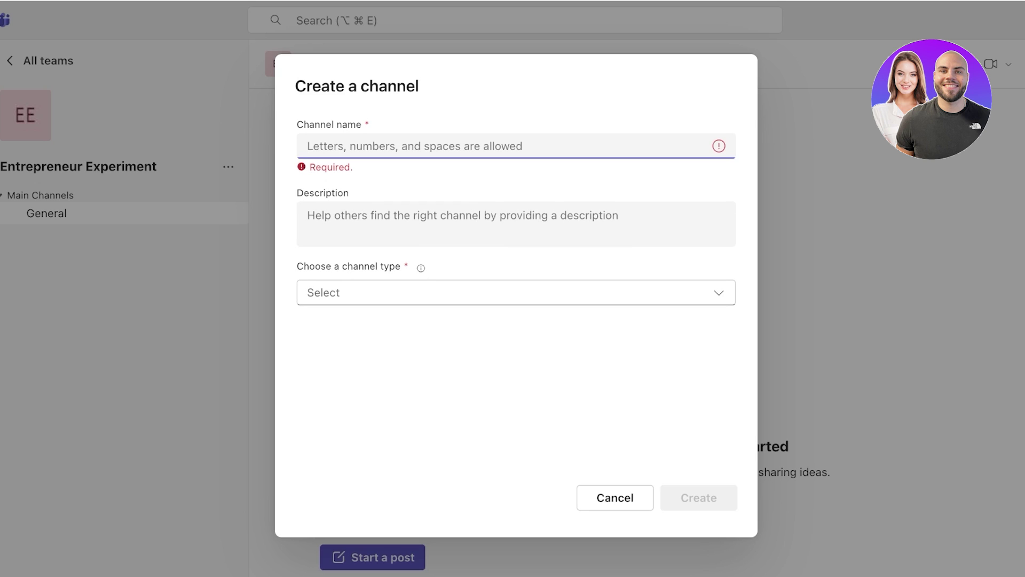
pyautogui.write('Ideas')
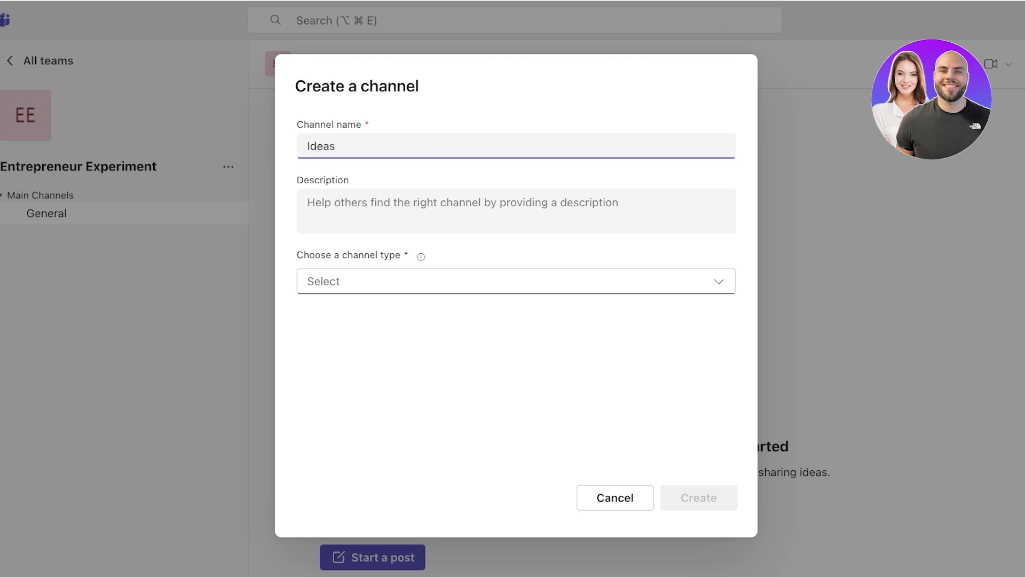
pyautogui.click(516, 281)
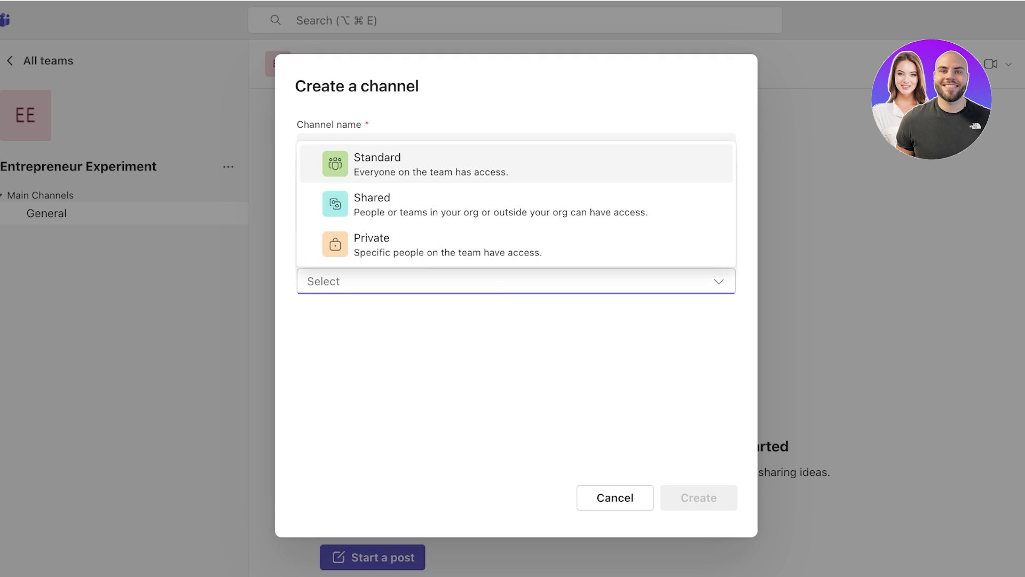
pyautogui.press('Down')
pyautogui.press('Down')
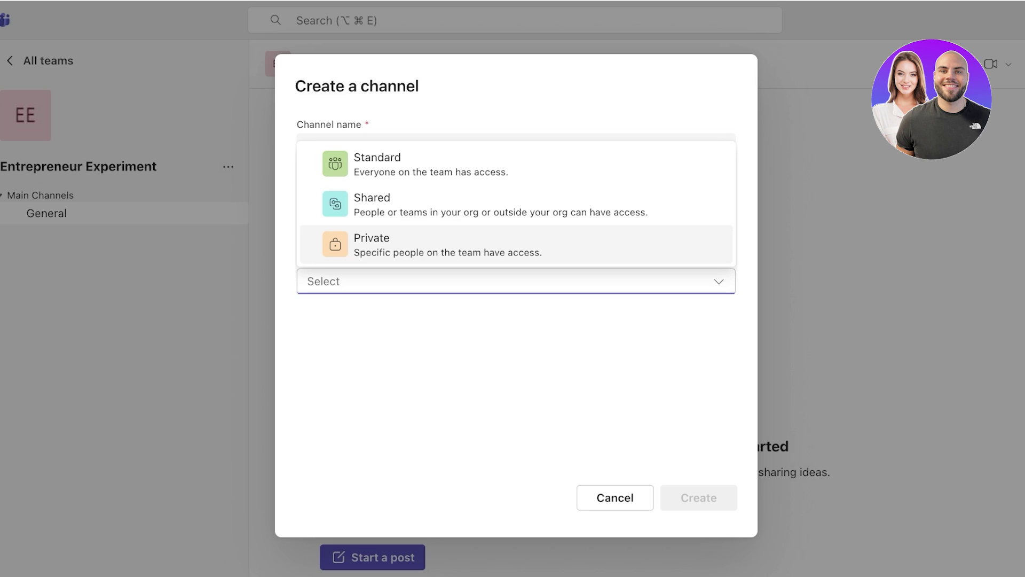
pyautogui.press('Down')
pyautogui.press('Up')
pyautogui.press('Up')
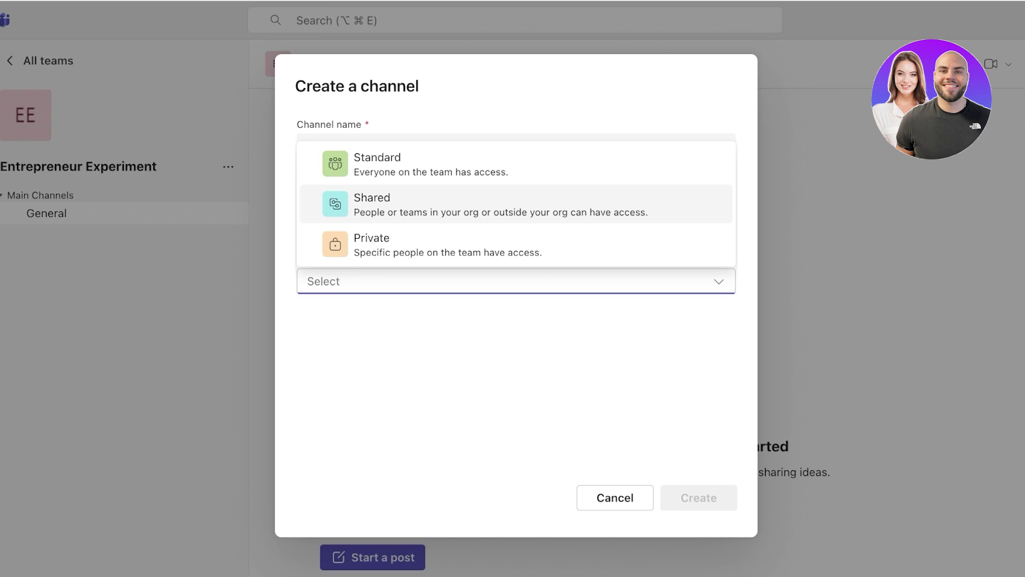
pyautogui.click(516, 245)
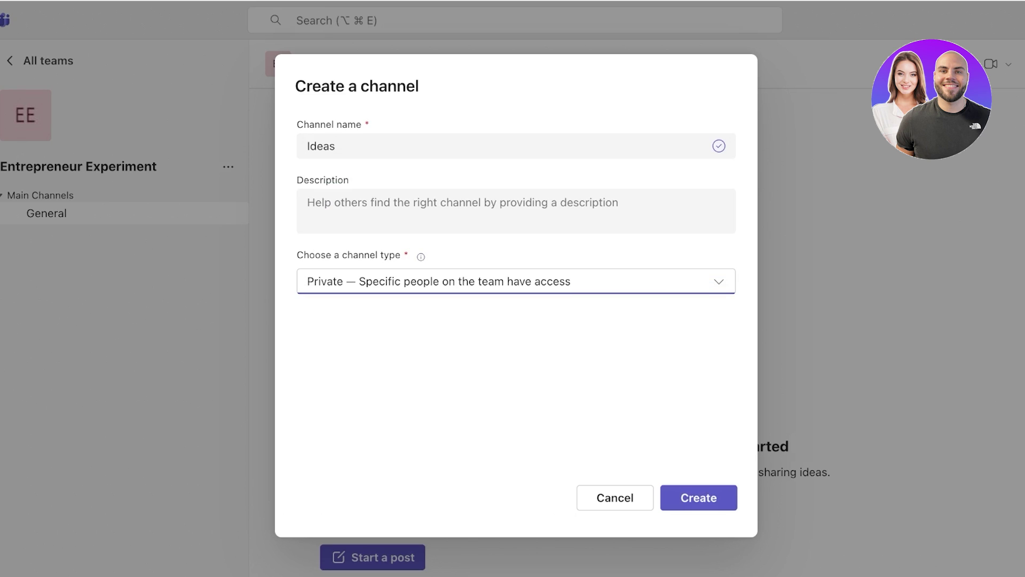
# Step: Rename the channel to 'Finances' and create it
pyautogui.click(516, 146)
pyautogui.click(308, 147)
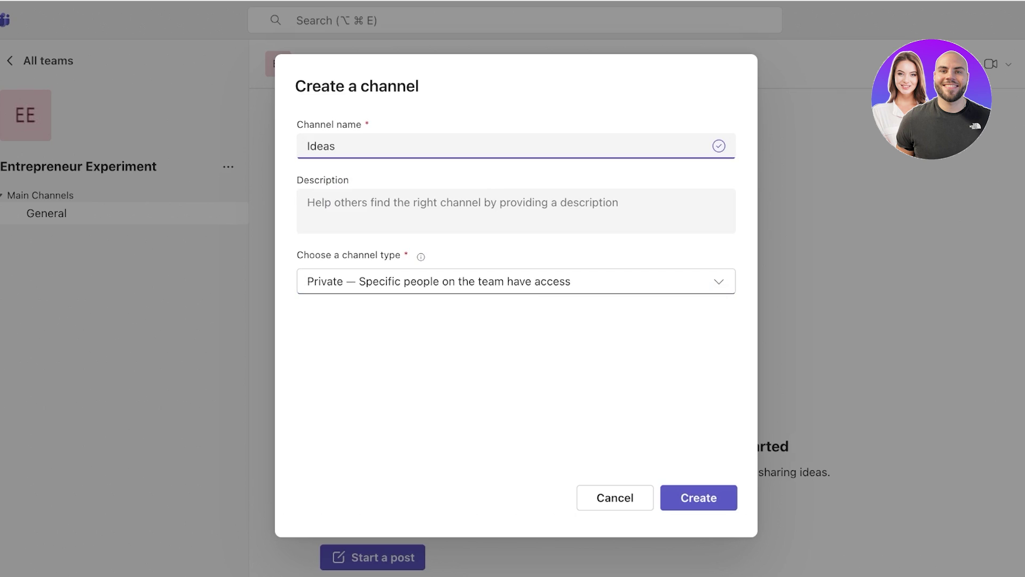
pyautogui.doubleClick(315, 146)
pyautogui.write('Finances')
pyautogui.click(699, 498)
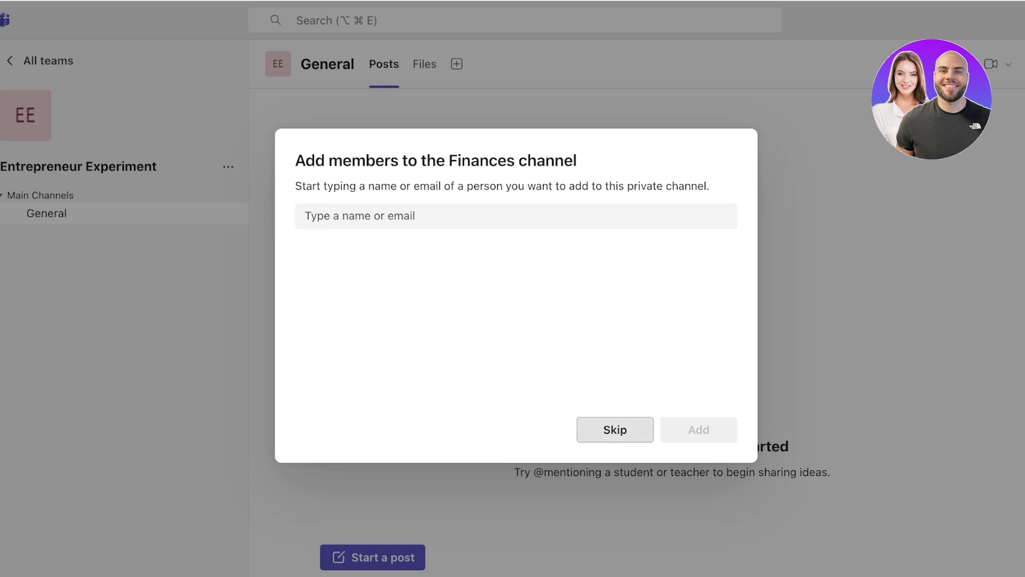
# Step: Skip adding members to Finances and discard an empty post draft
pyautogui.click(615, 429)
pyautogui.click(432, 557)
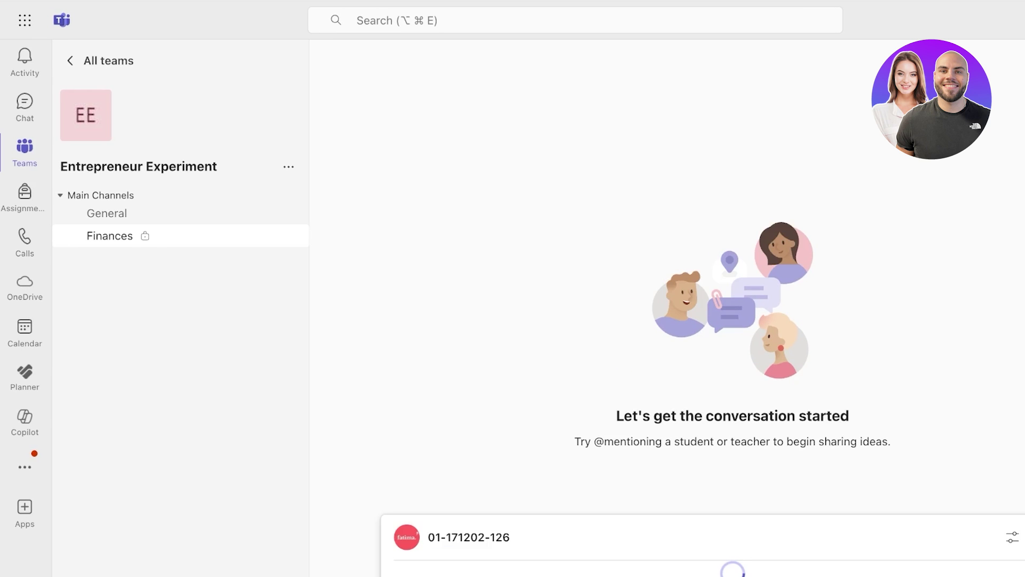
pyautogui.press('Escape')
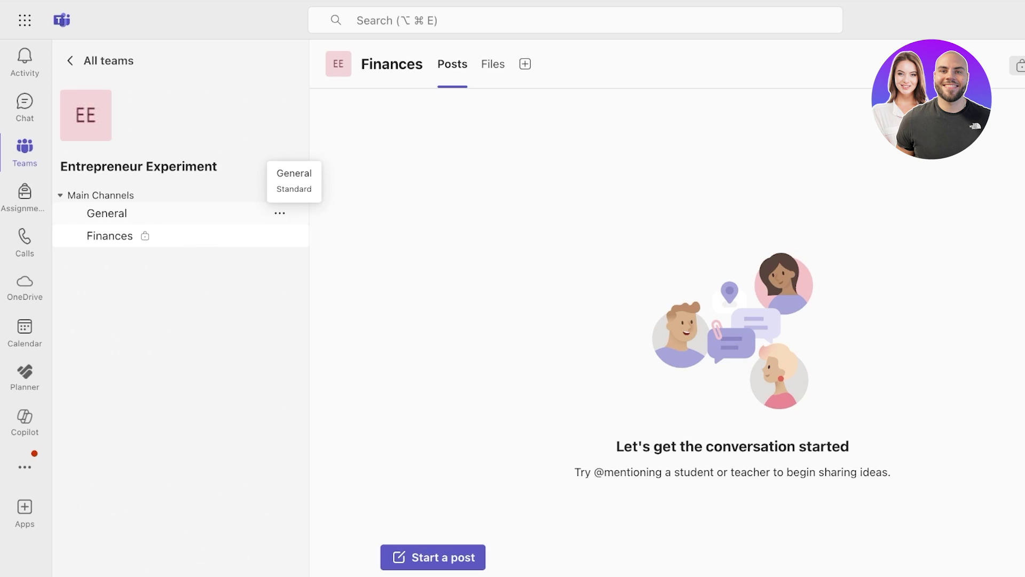
# Step: Browse the General and Finances Files tabs, then return to General's Posts
pyautogui.click(107, 213)
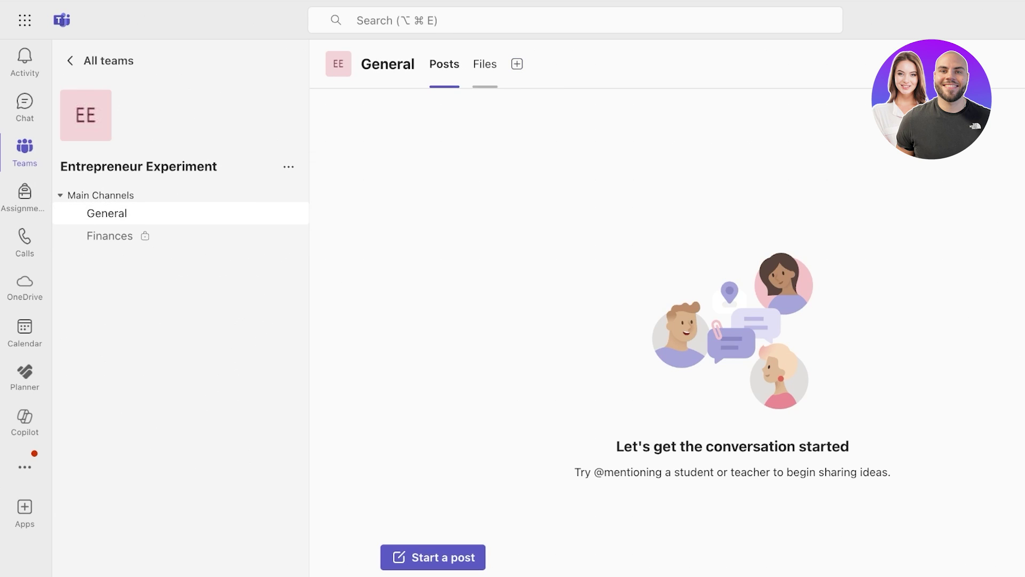
pyautogui.click(485, 63)
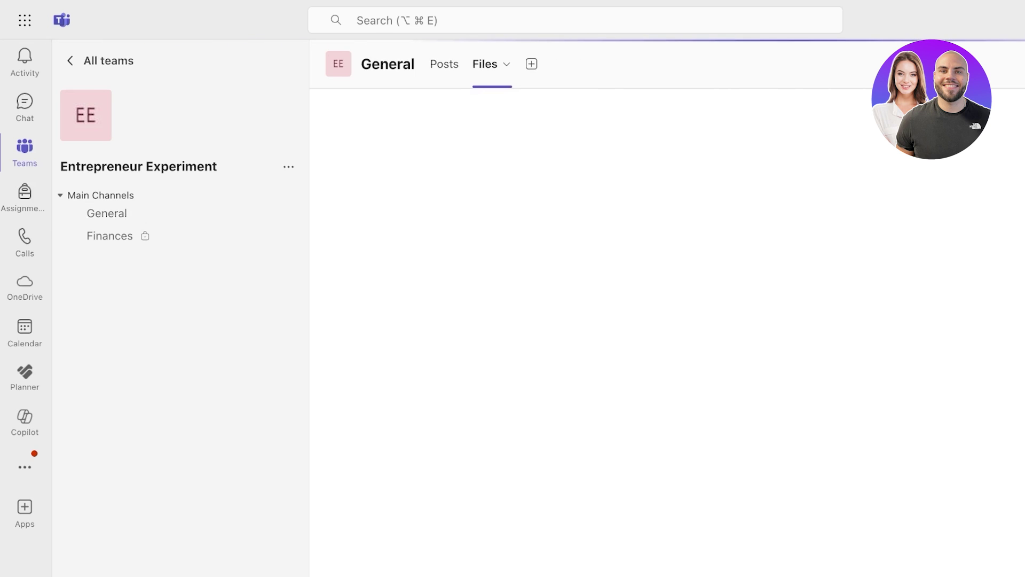
pyautogui.click(507, 64)
pyautogui.click(532, 63)
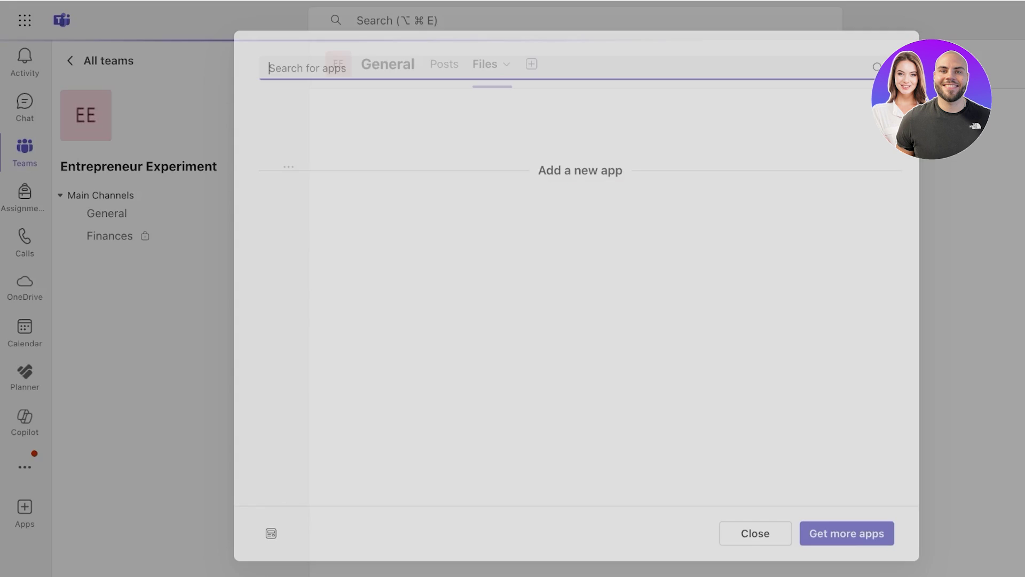
pyautogui.press('Escape')
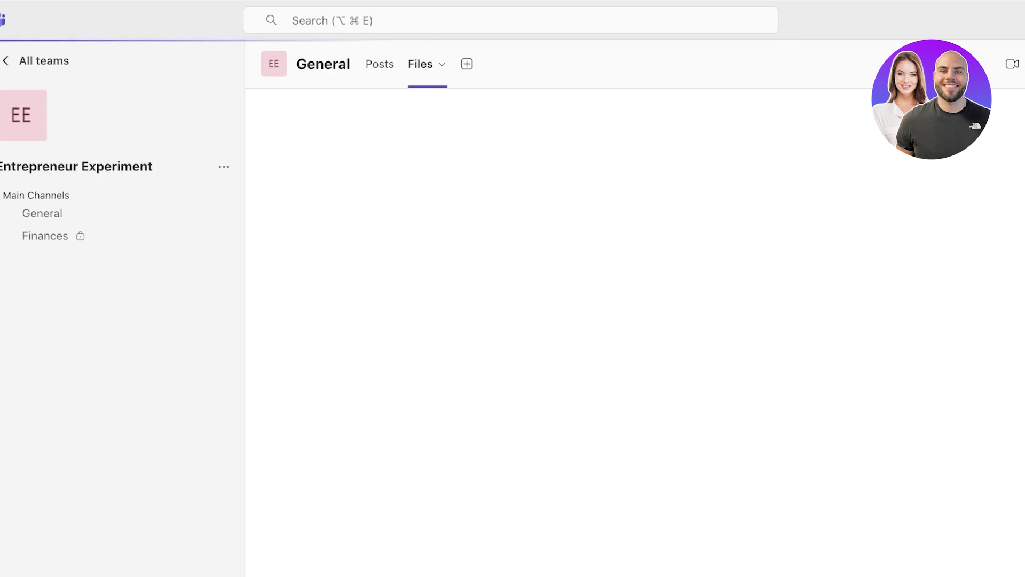
pyautogui.click(235, 235)
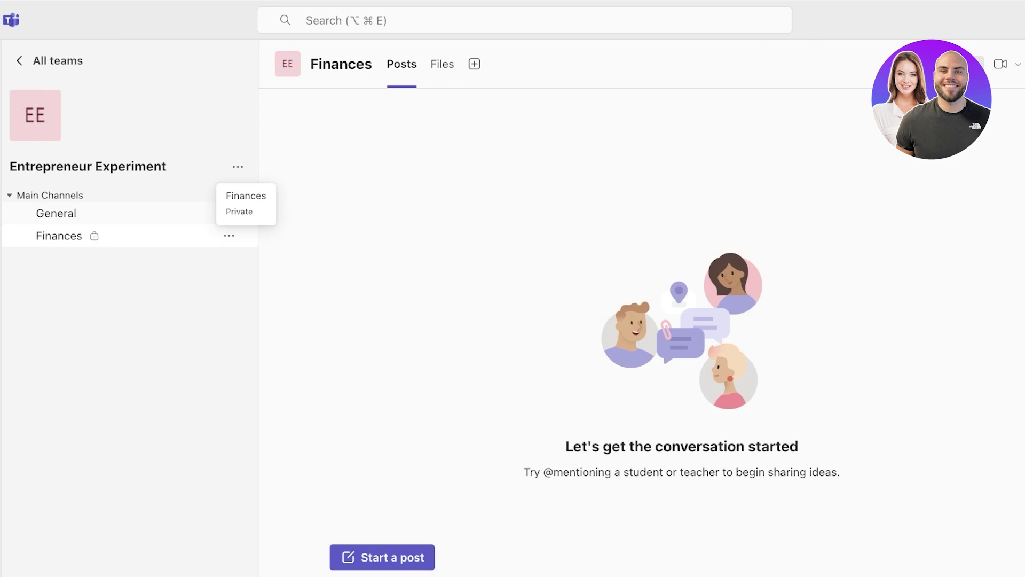
pyautogui.click(442, 64)
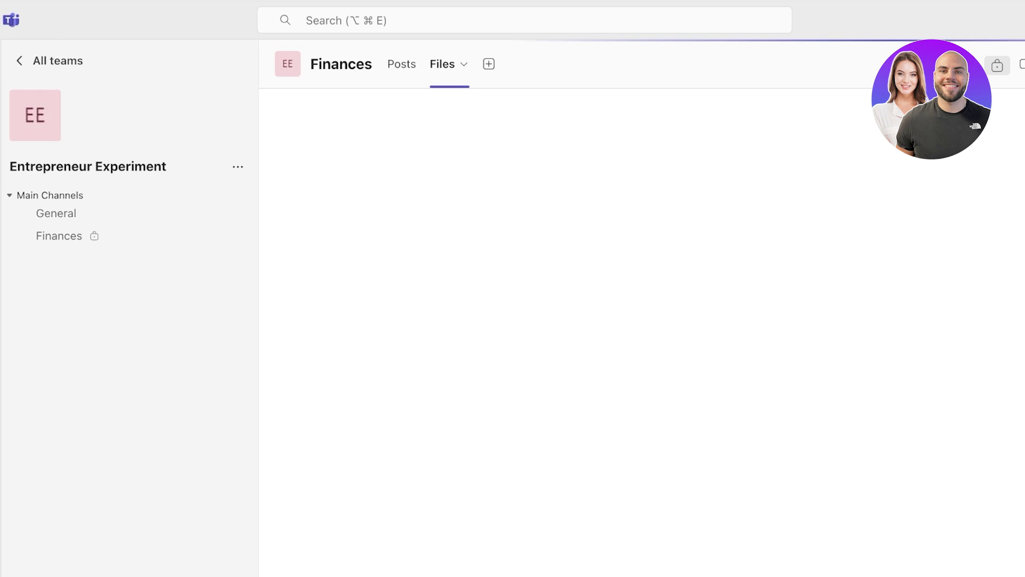
pyautogui.click(56, 213)
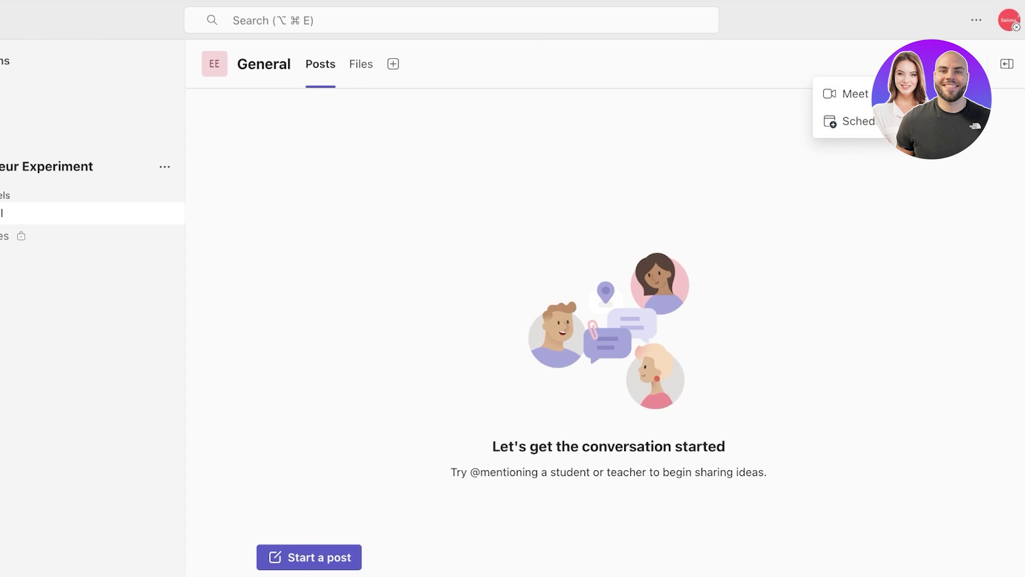
# Step: Switch to Finances and choose Workflows from its channel options menu
pyautogui.click(971, 64)
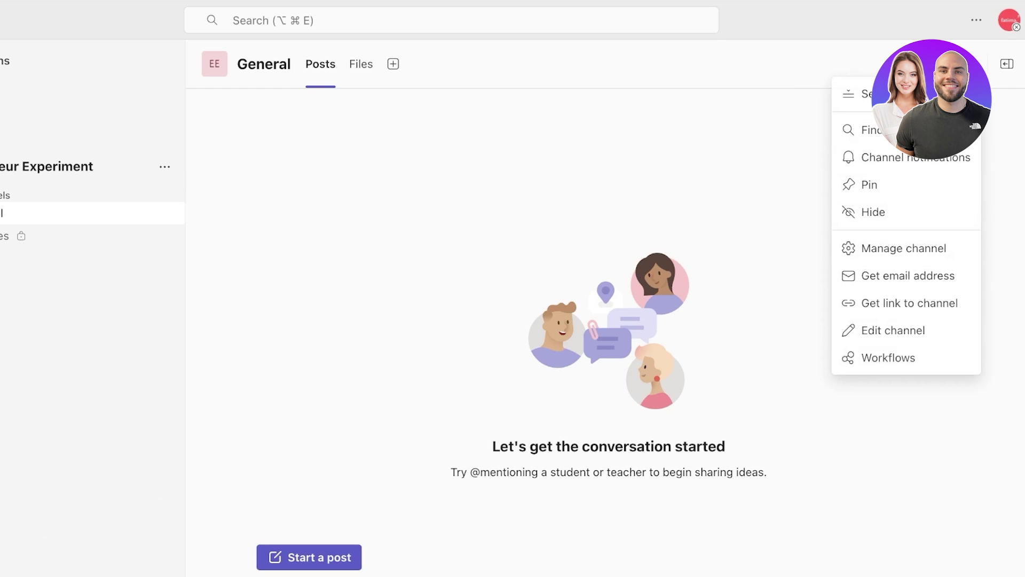
pyautogui.click(971, 64)
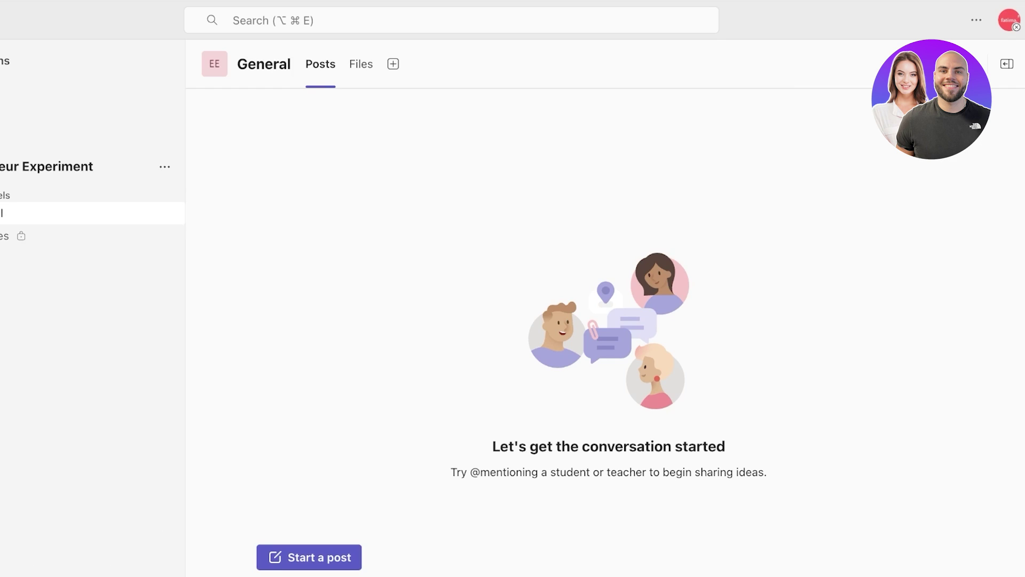
pyautogui.click(59, 235)
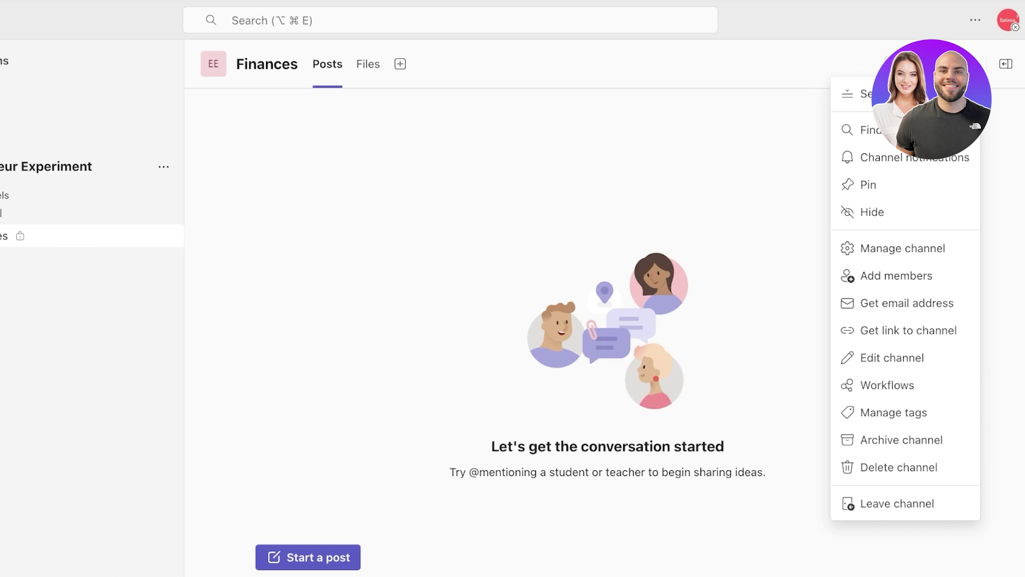
pyautogui.click(902, 248)
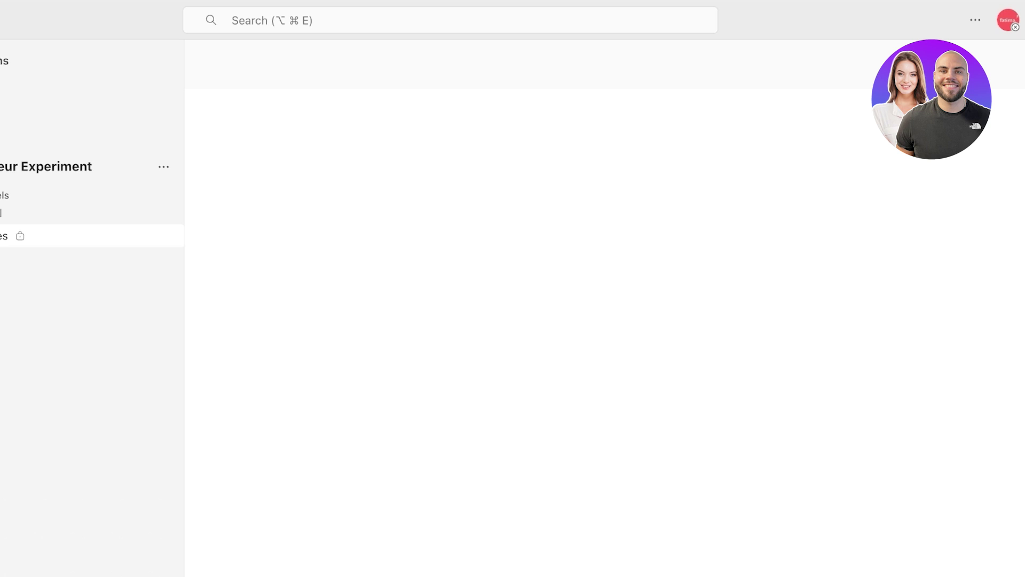
pyautogui.click(976, 20)
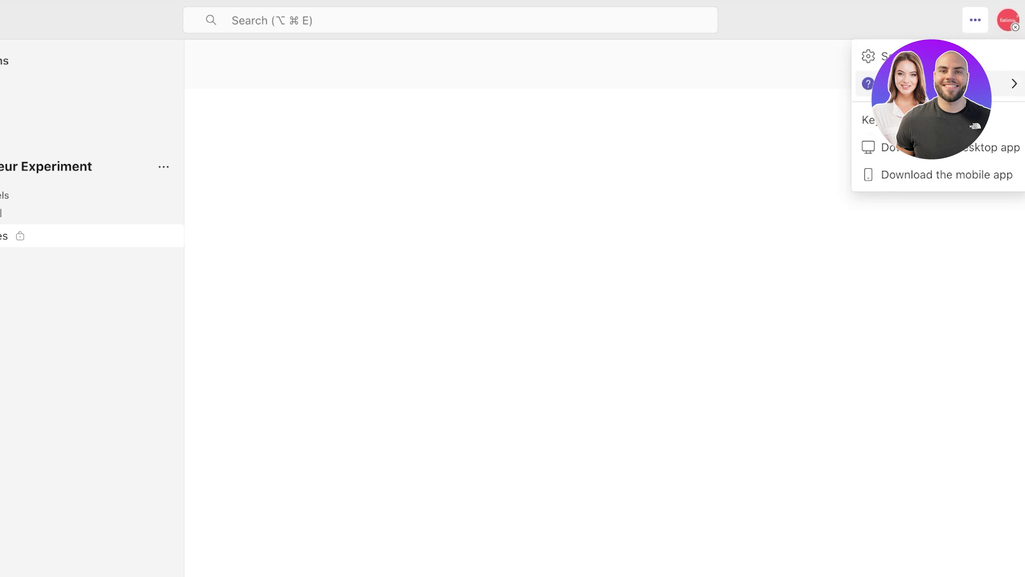
pyautogui.click(968, 63)
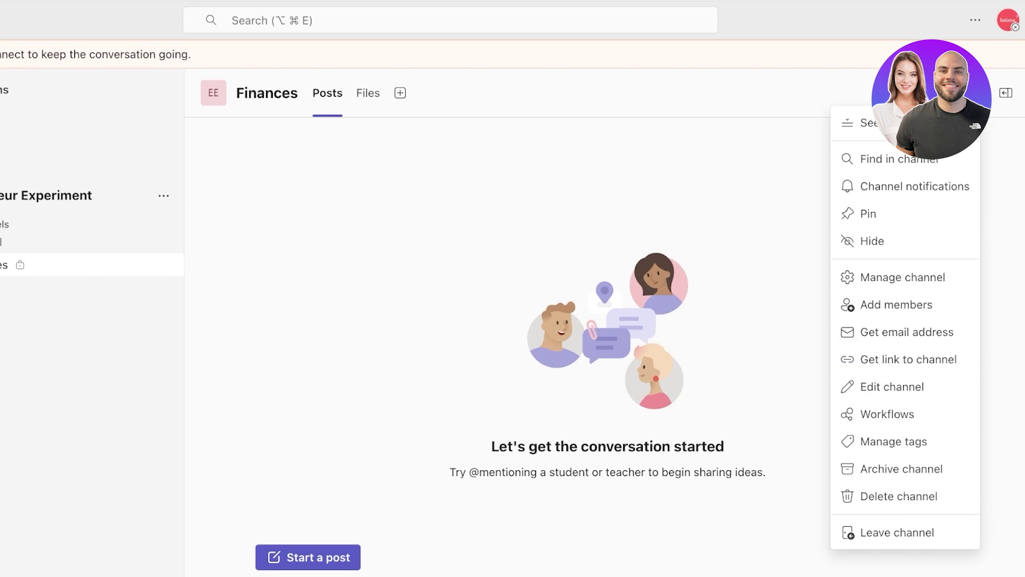
pyautogui.click(888, 414)
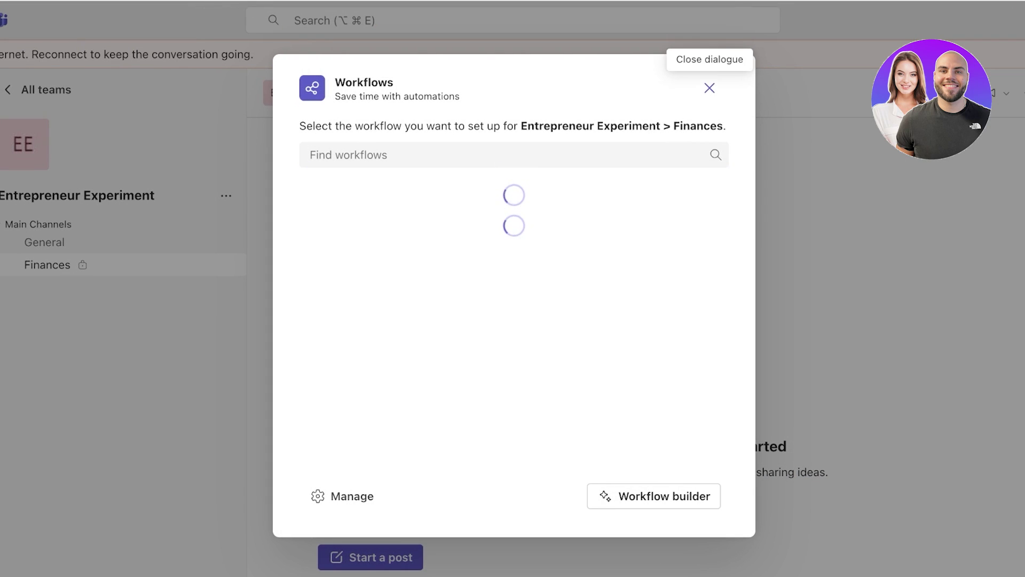
# Step: Close Workflows, dismiss the offline Add app window, and return to Finances via Calendar
pyautogui.click(709, 87)
pyautogui.click(462, 92)
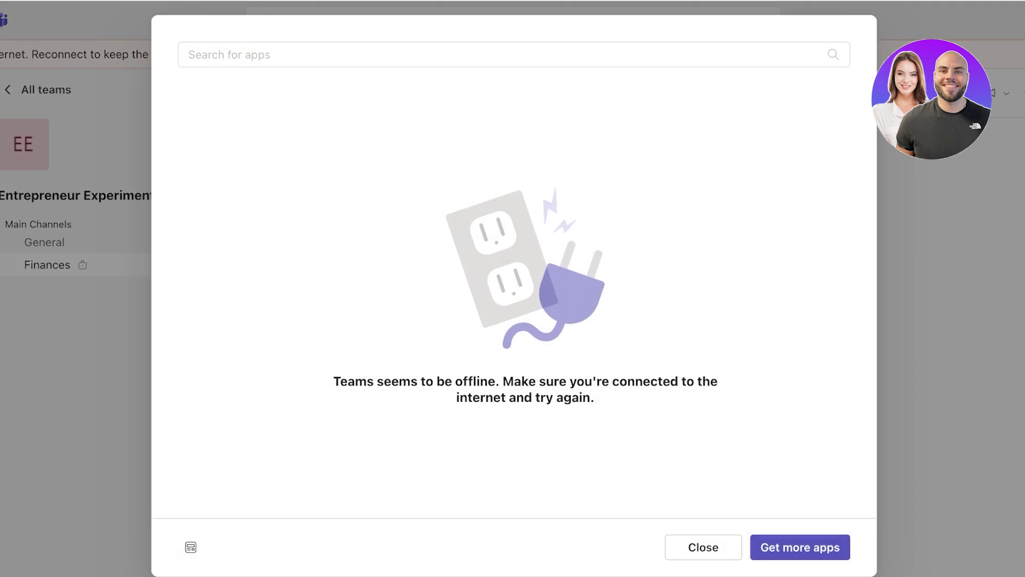
pyautogui.click(773, 523)
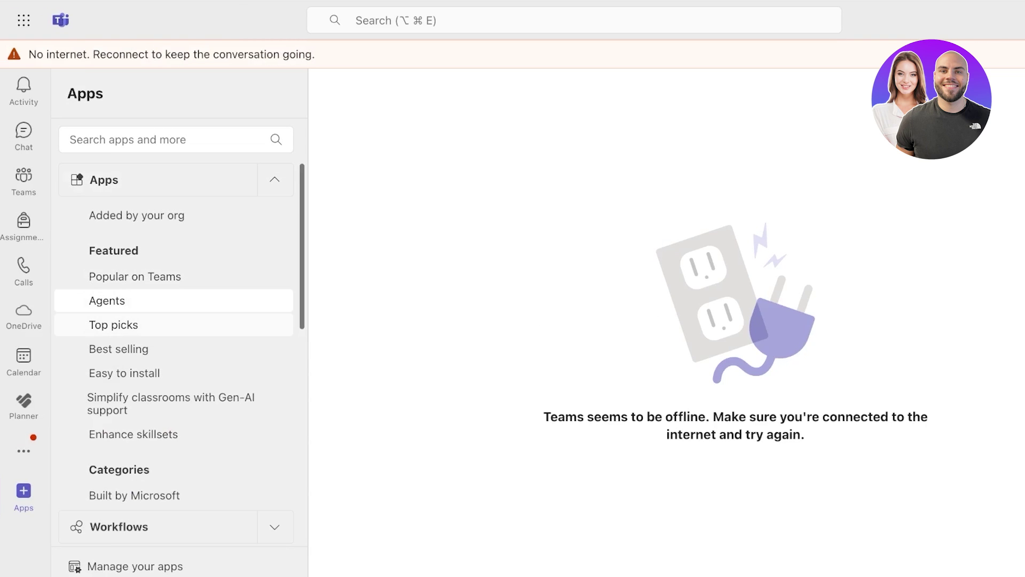
pyautogui.click(23, 358)
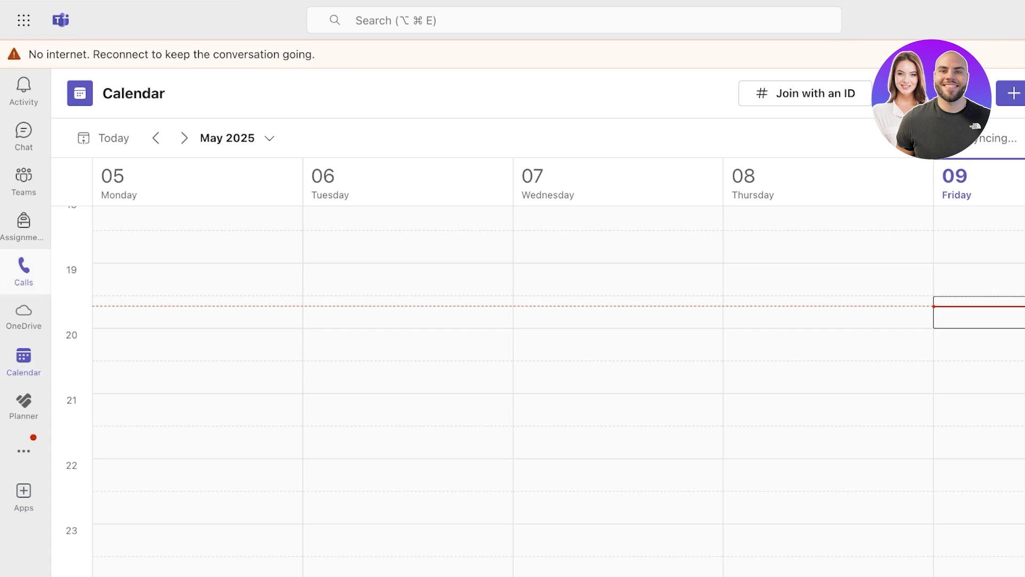
pyautogui.click(24, 179)
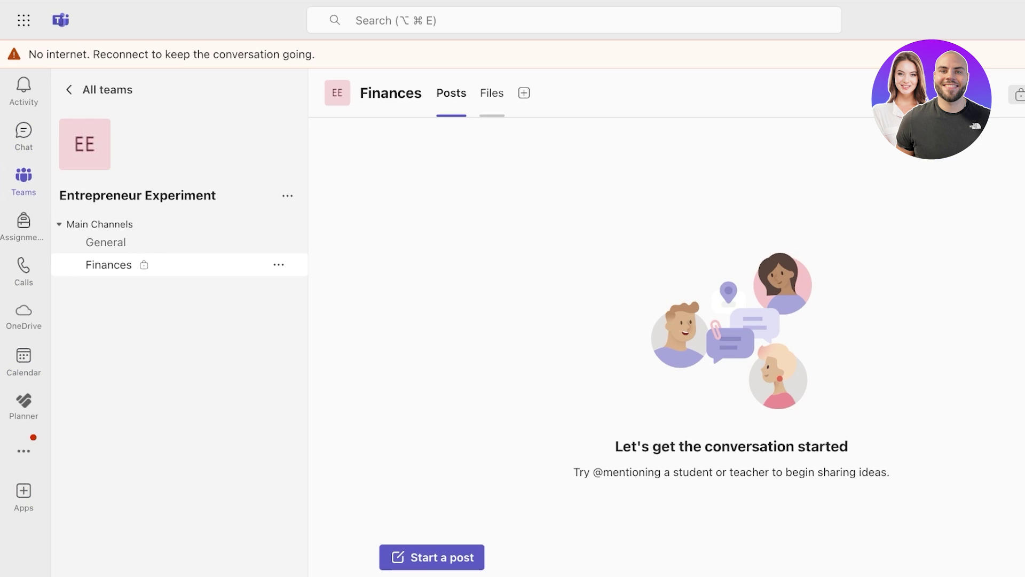
pyautogui.click(524, 92)
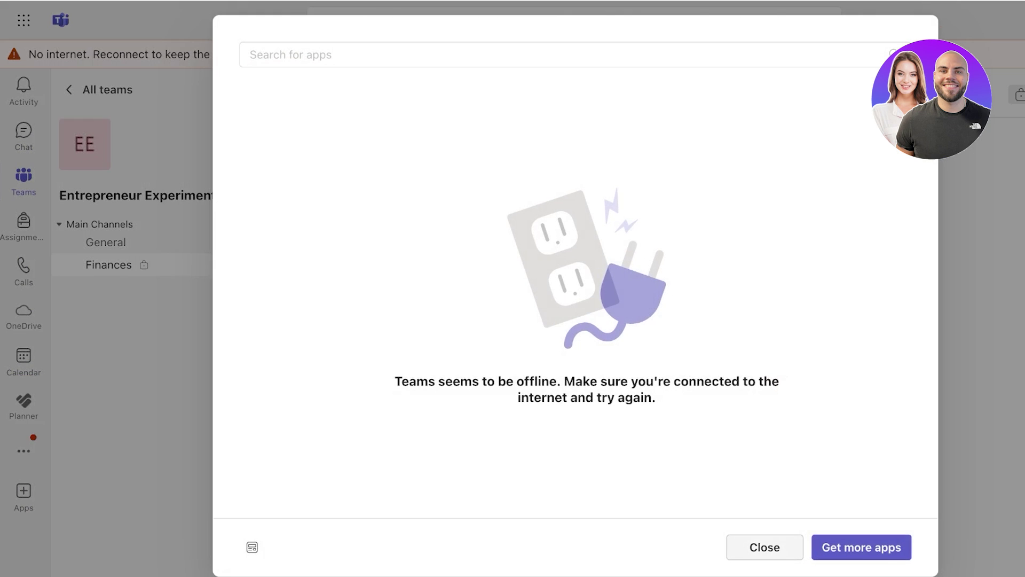
pyautogui.click(765, 547)
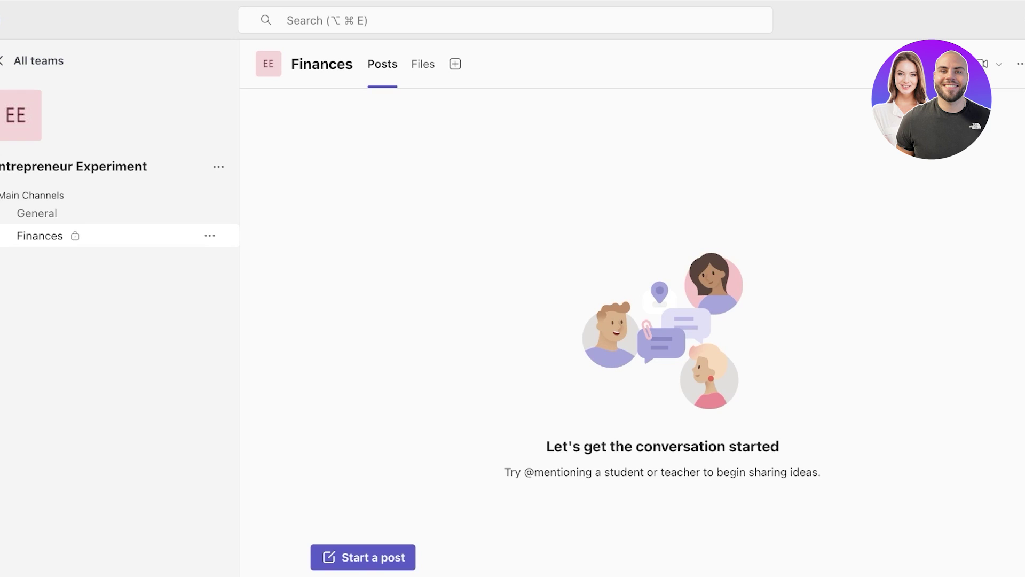
# Step: Choose Whiteboard from the Finances channel's add-a-tab app list
pyautogui.click(455, 63)
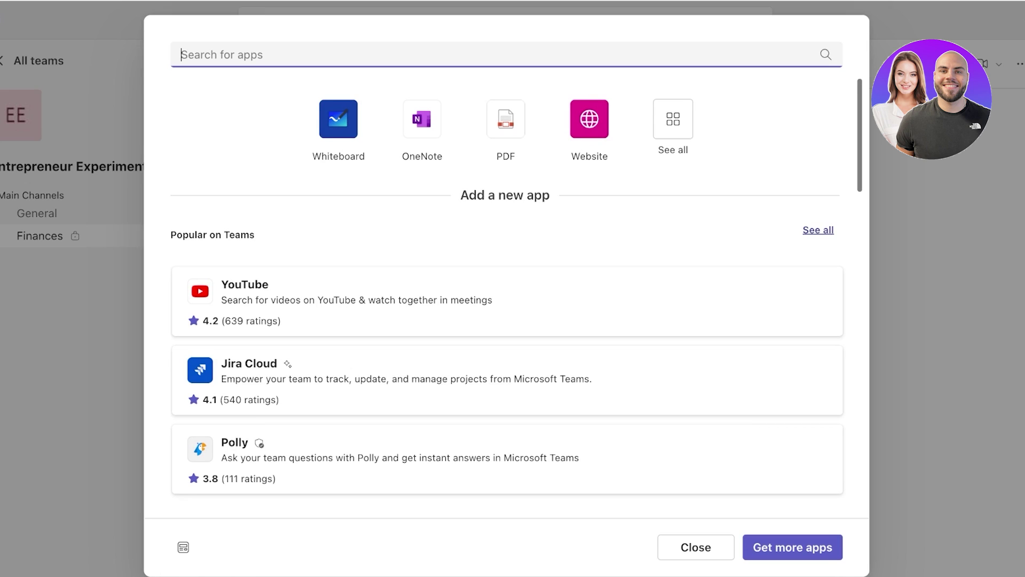
pyautogui.scroll(-3, 507, 326)
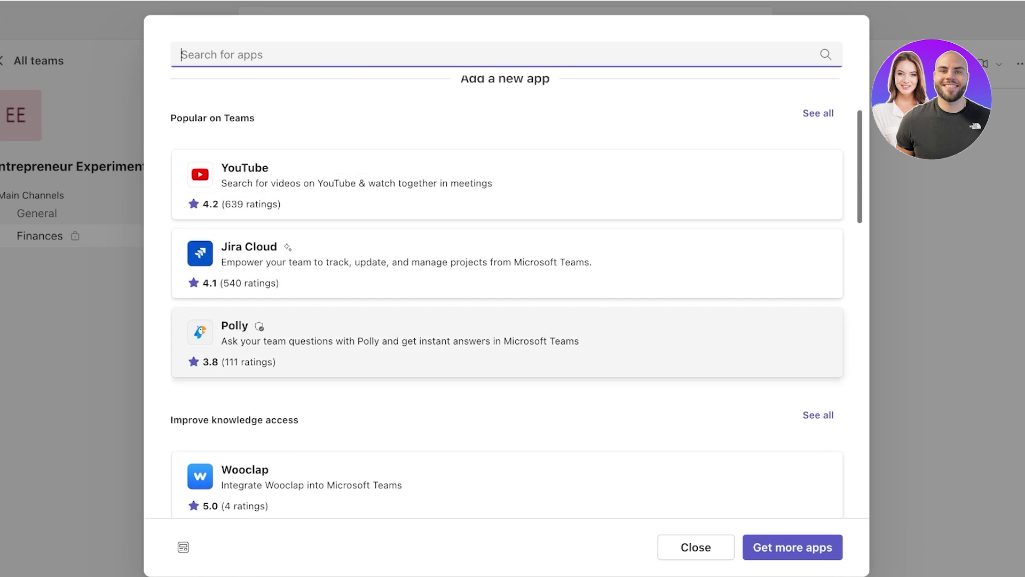
pyautogui.scroll(-6, 507, 325)
pyautogui.scroll(4, 507, 326)
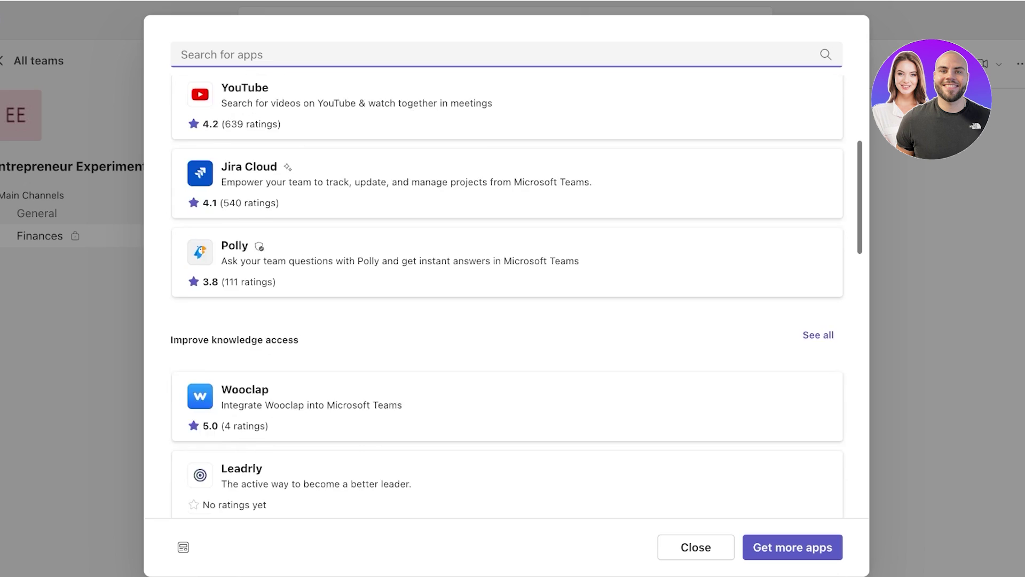
pyautogui.scroll(5, 508, 299)
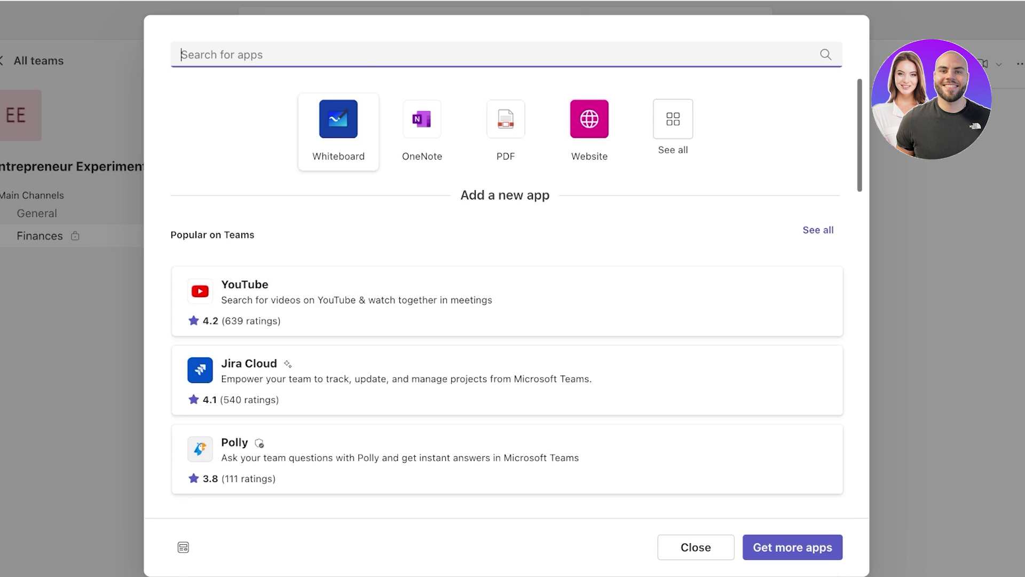
pyautogui.click(338, 118)
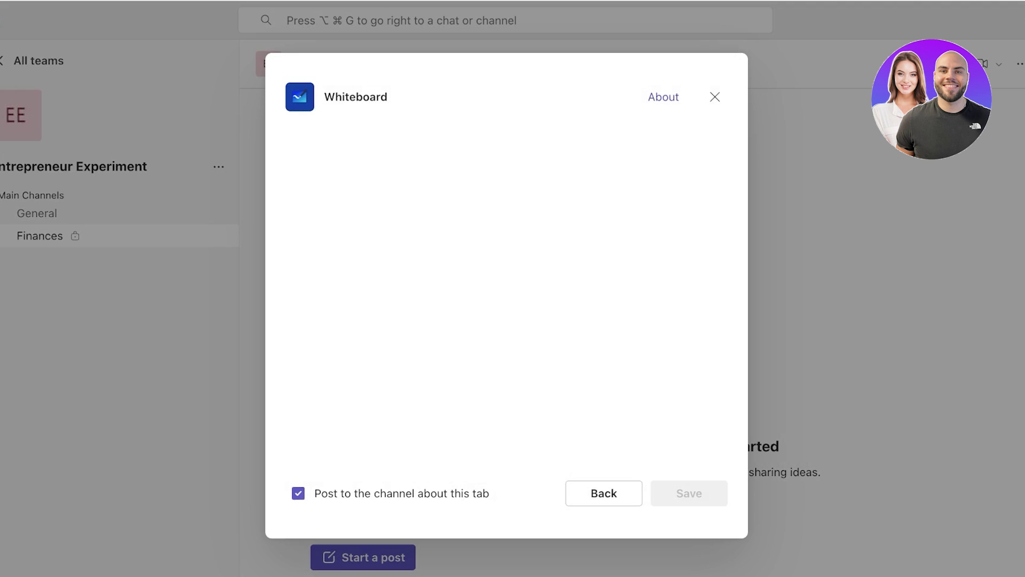